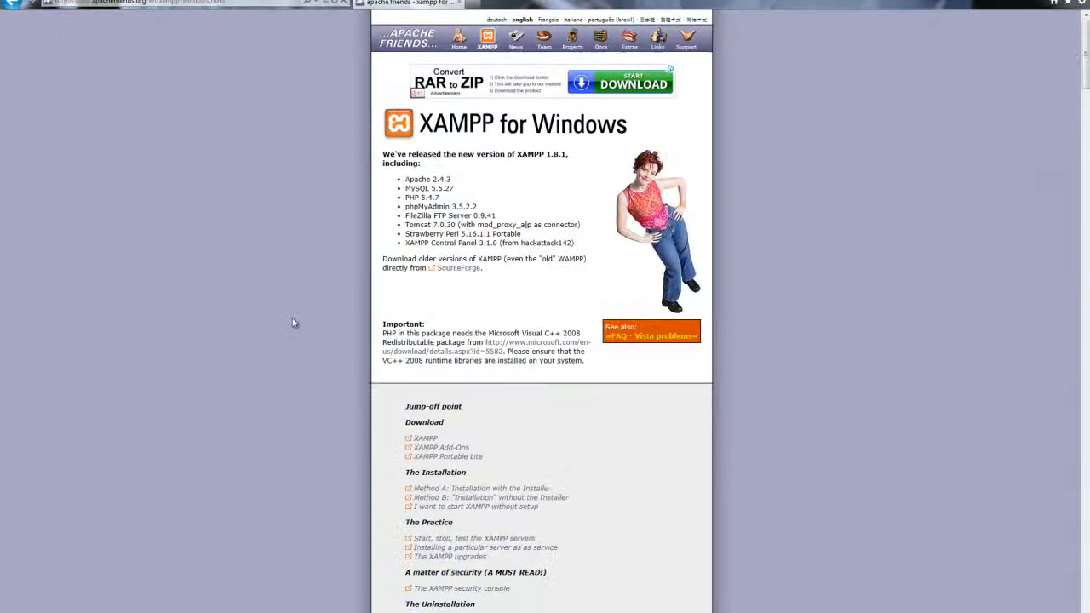
Step: Scroll the XAMPP for Windows page down to the 1.8.1 download table
scroll(306, 332, "down", 10)
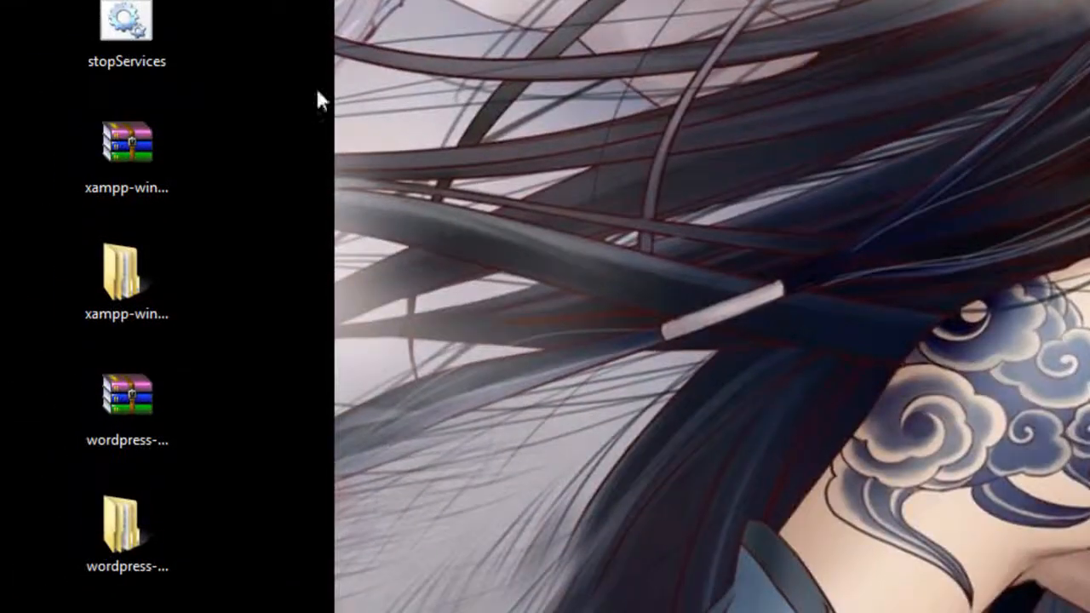
Step: Open the extracted xampp-win32-1.8.1-VC9 folder, then its xampp subfolder
left_click(145, 159)
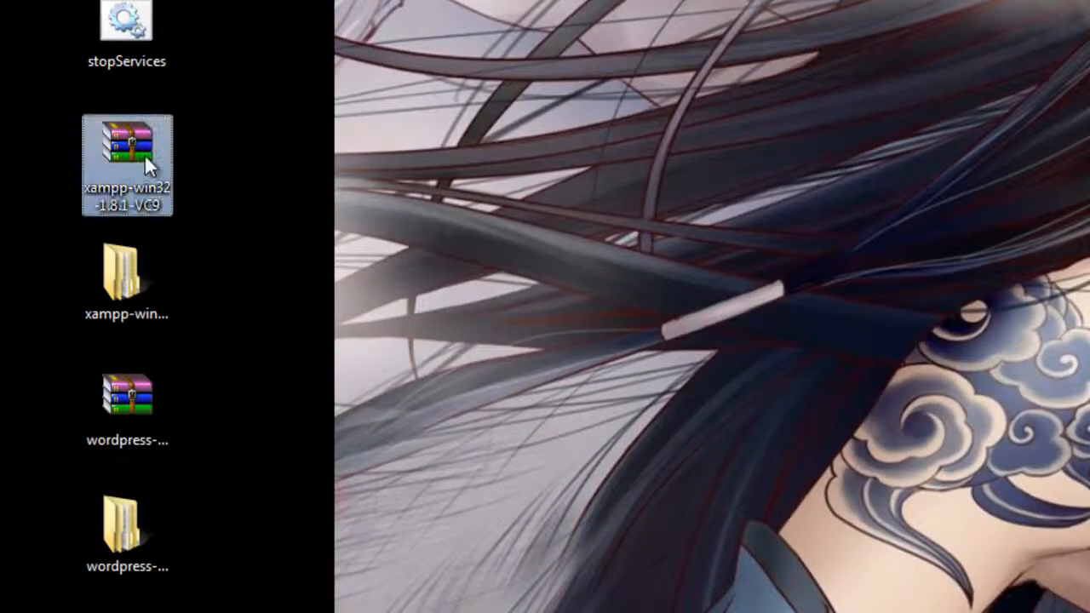
left_click(149, 272)
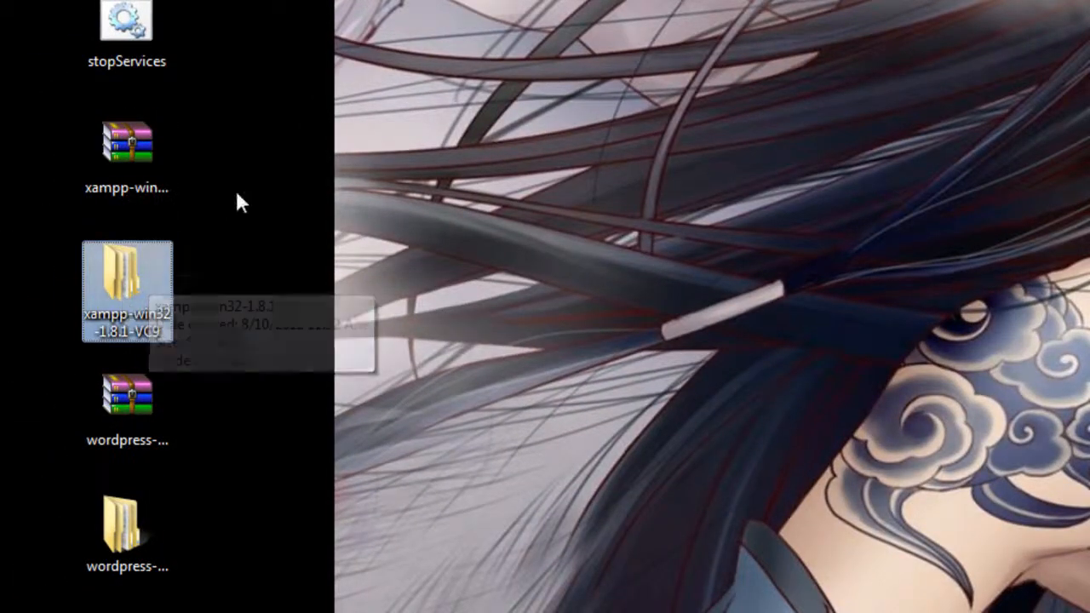
double_click(161, 281)
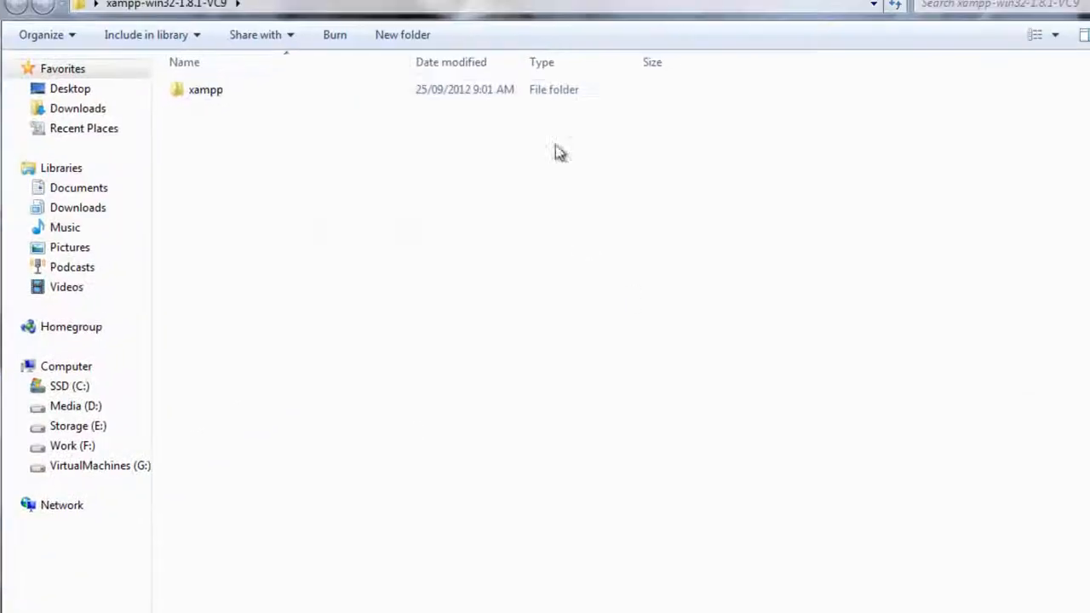
double_click(236, 103)
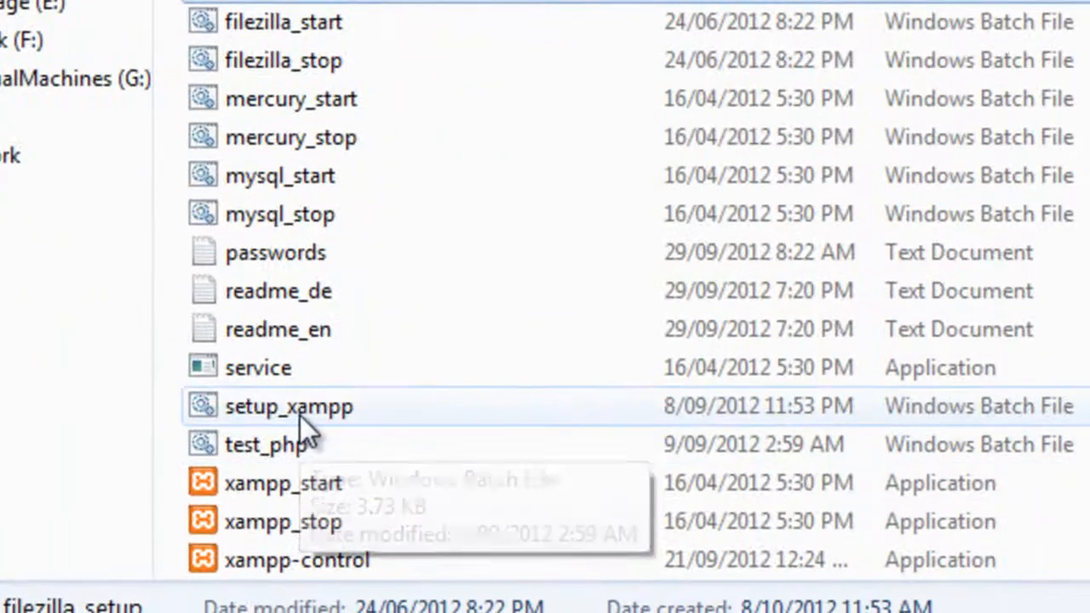
Step: Run setup_xampp, launch the XAMPP Control Panel, save the language, and start Apache
left_click(356, 450)
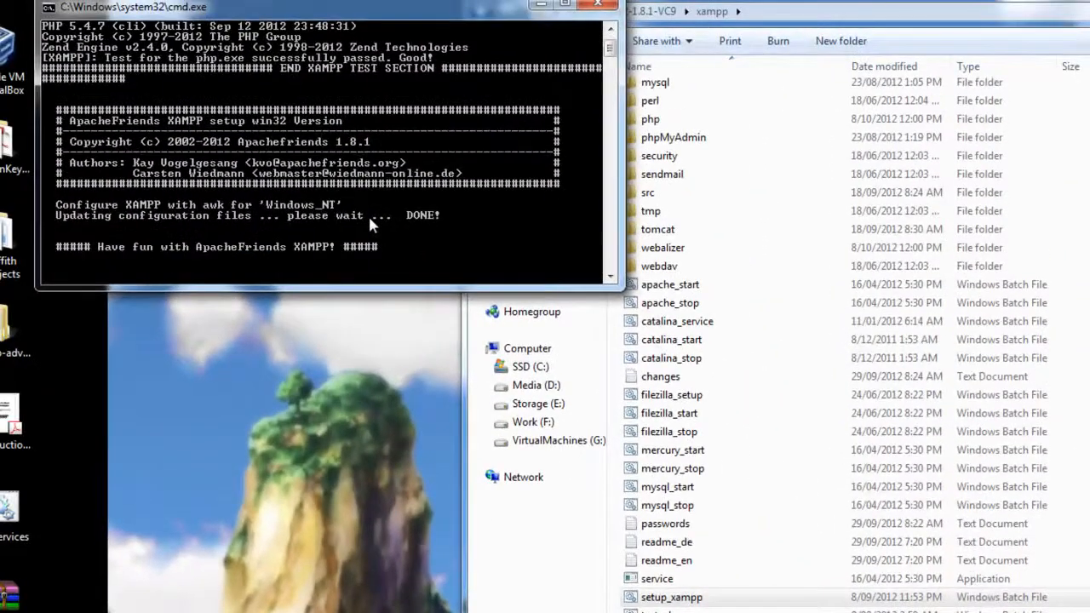
key("Return")
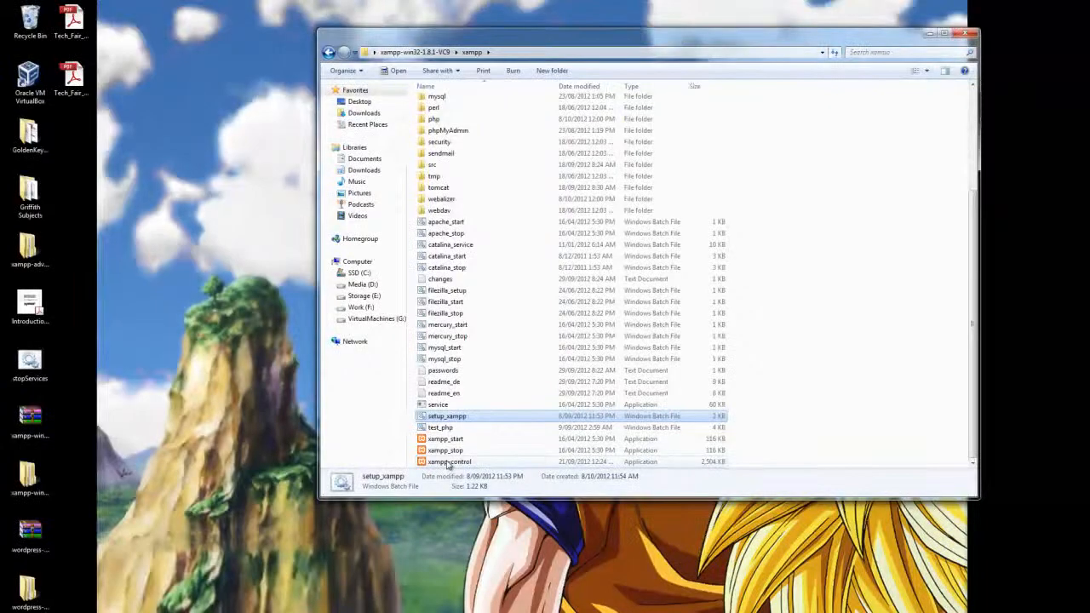
double_click(448, 461)
left_click(569, 350)
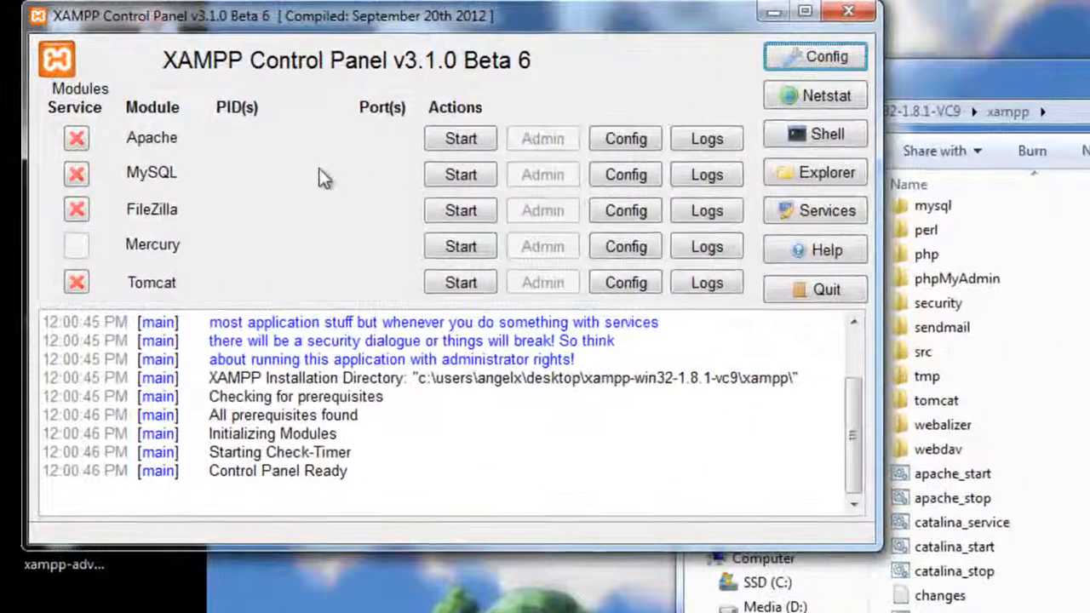
left_click(484, 143)
Step: Start the MySQL server in the XAMPP Control Panel
left_click(464, 174)
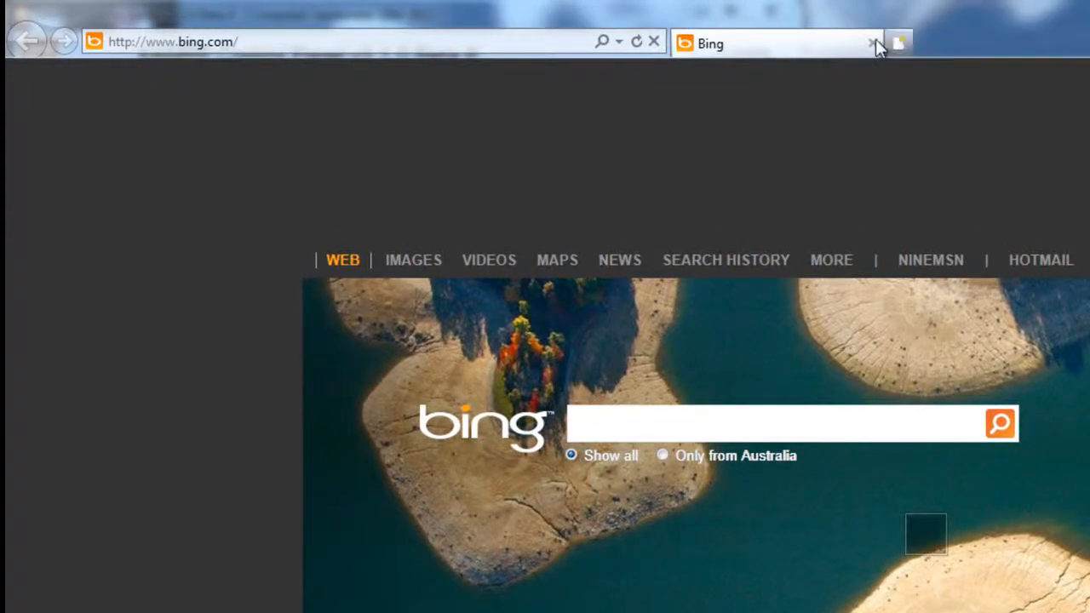
Step: Load 127.0.0.1 in Internet Explorer to show the XAMPP welcome page
left_click(397, 42)
type("127.0.0.1/")
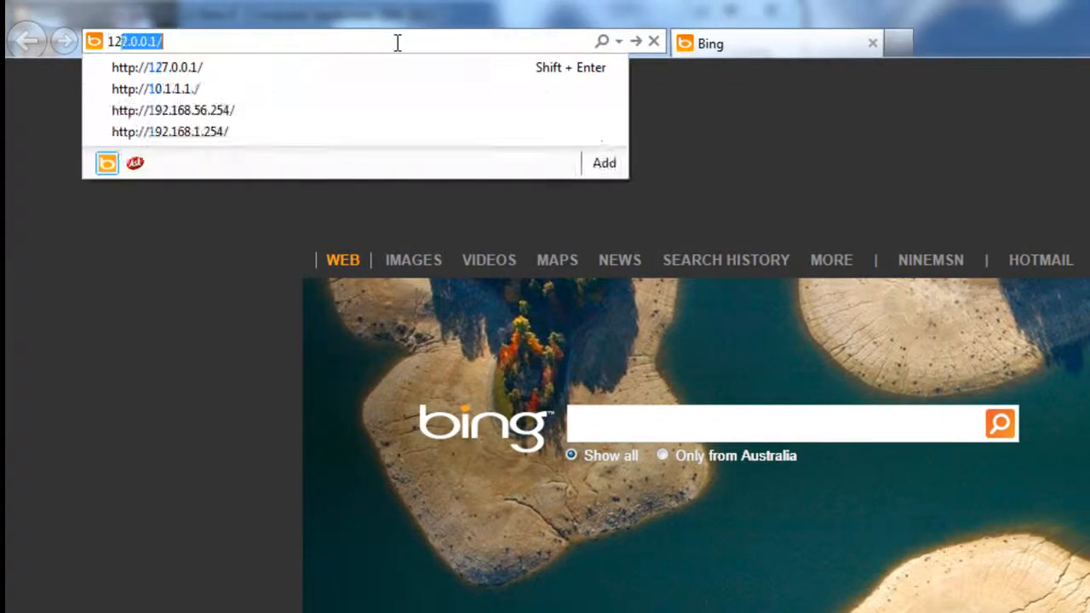
key("Return")
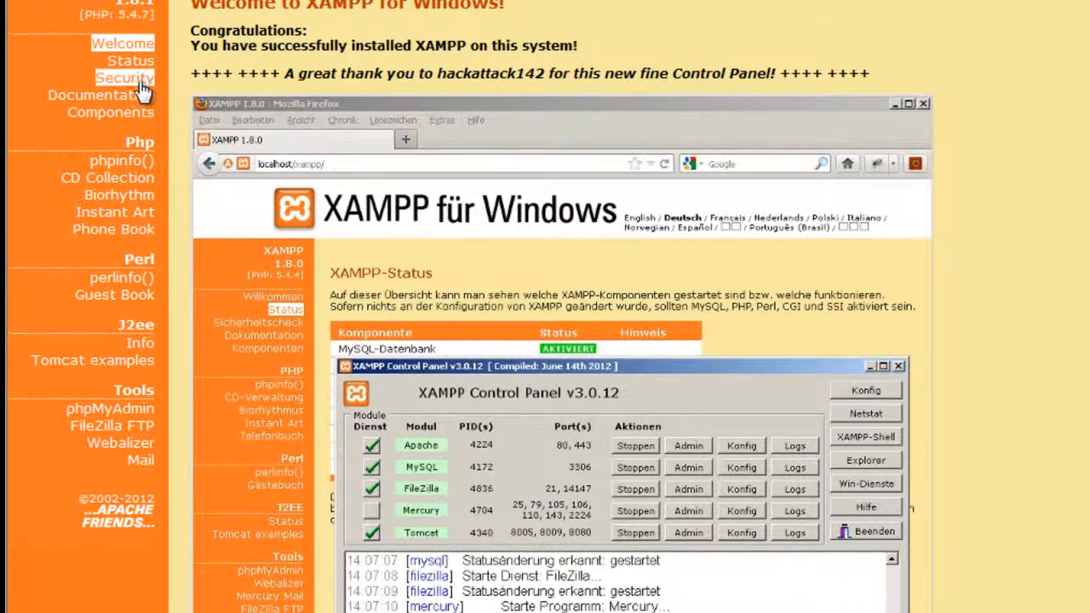
Step: Set a new MySQL root password in the XAMPP security console
left_click(139, 80)
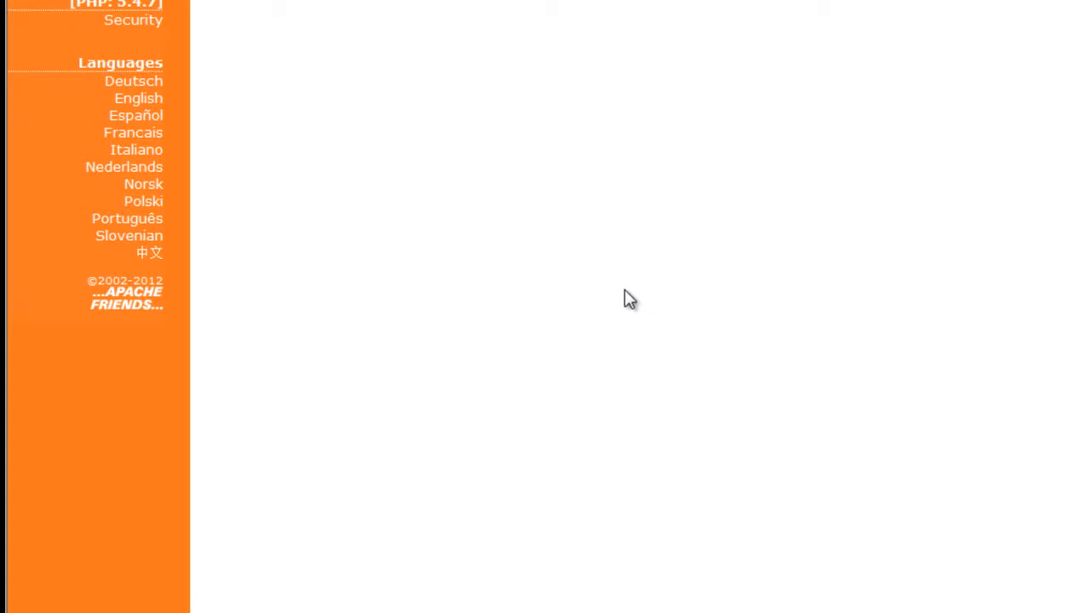
left_click(415, 428)
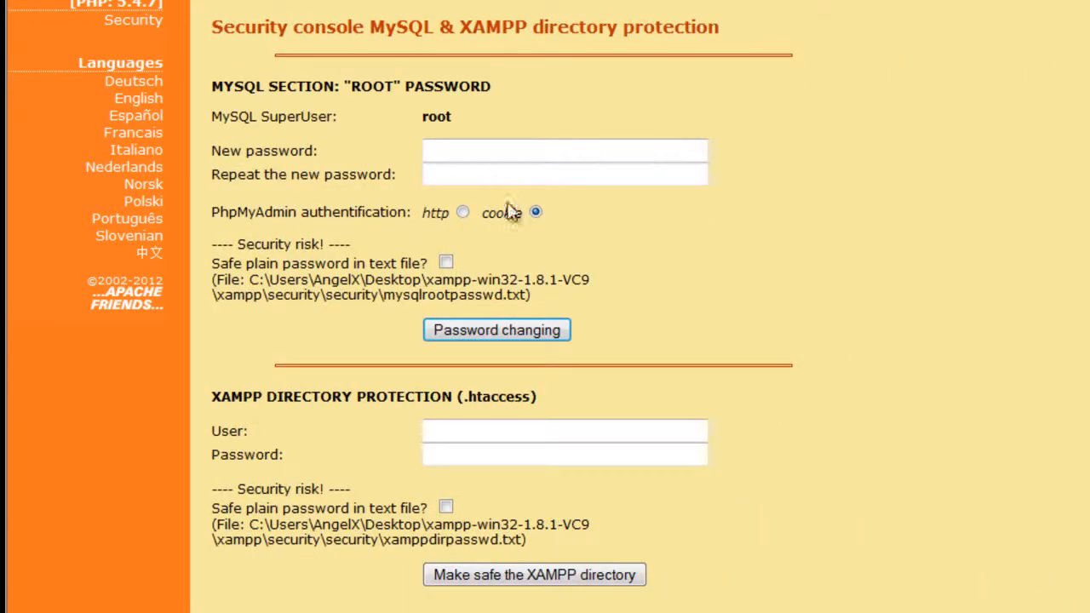
left_click(520, 158)
type("********")
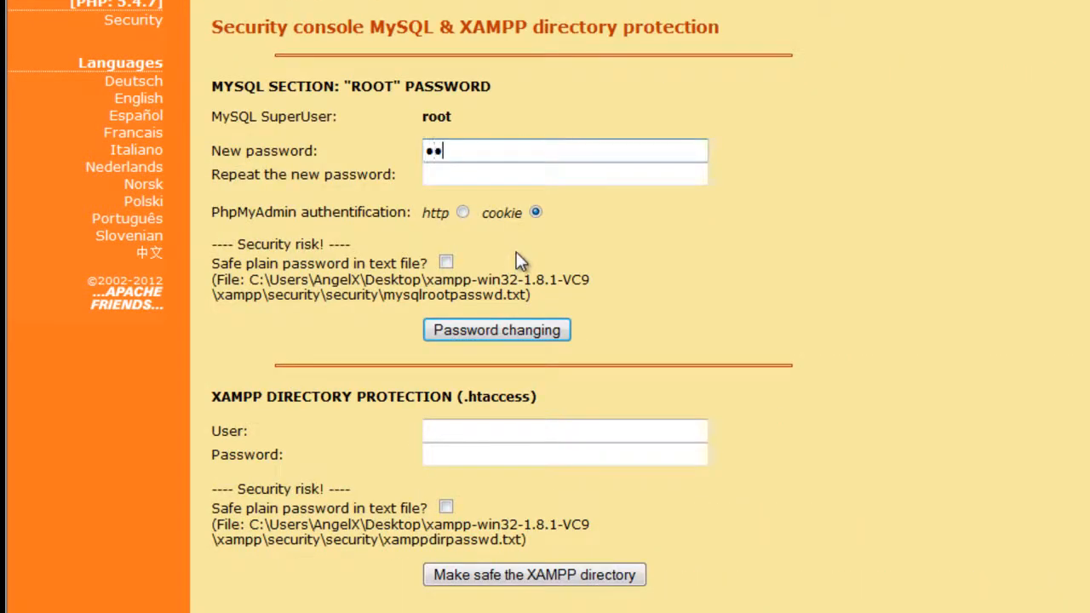
key("Tab")
type("********")
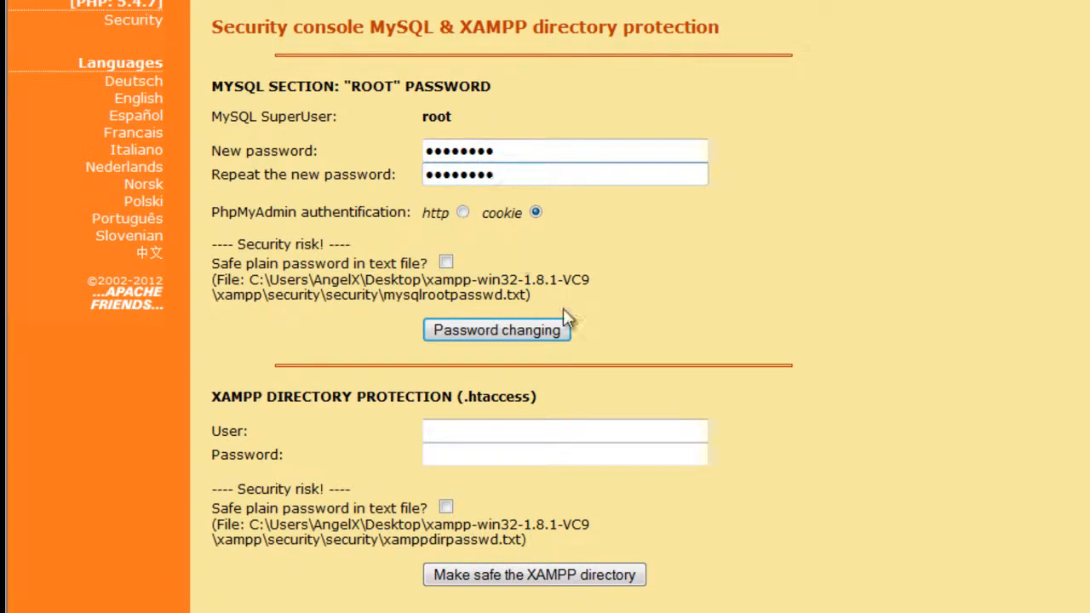
left_click(471, 329)
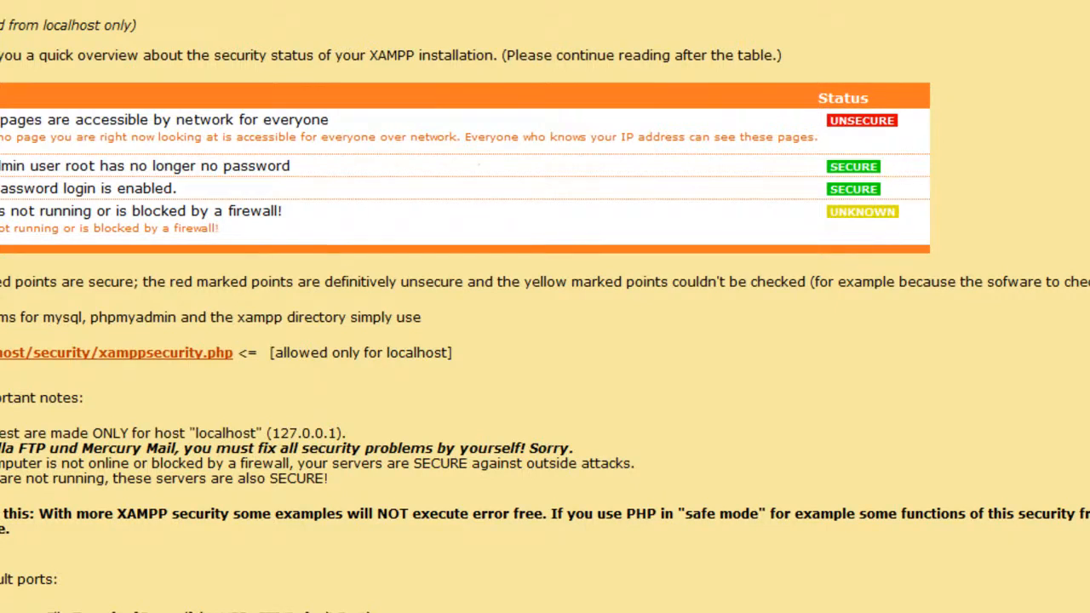
Step: Browse to wordpress.org
left_click(502, 35)
type("wordpress.org/")
key("Return")
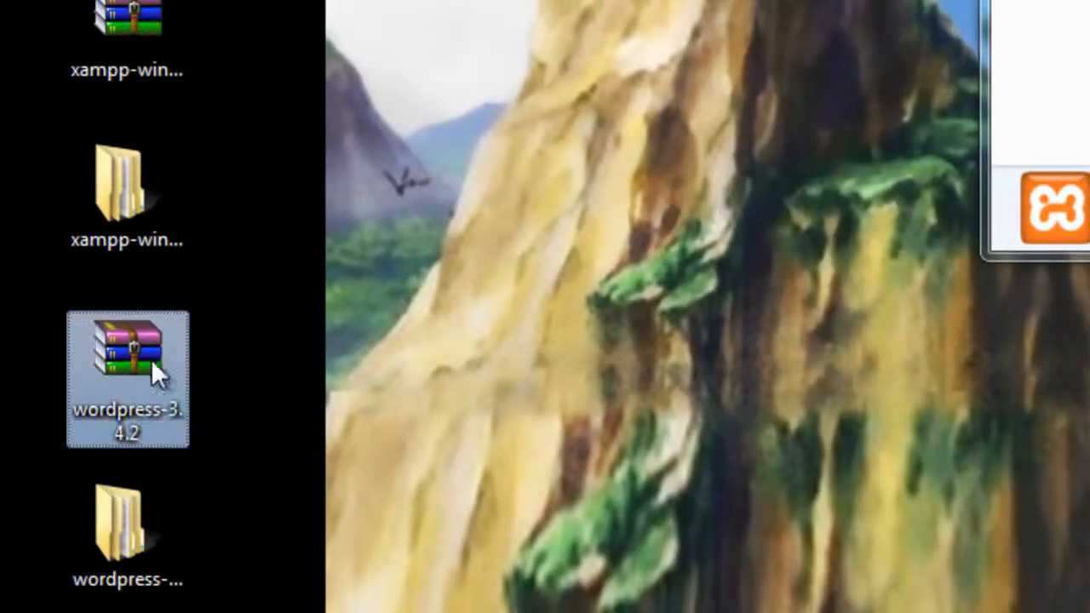
Step: Rename the xampp htdocs folder to htdocs-old
left_click(96, 521)
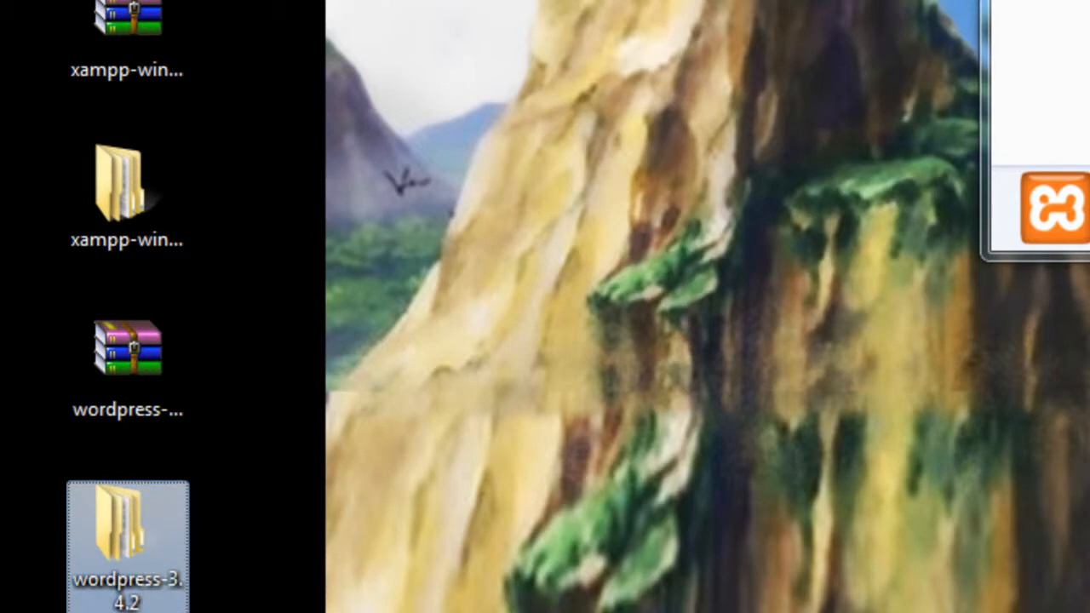
left_click(1081, 85)
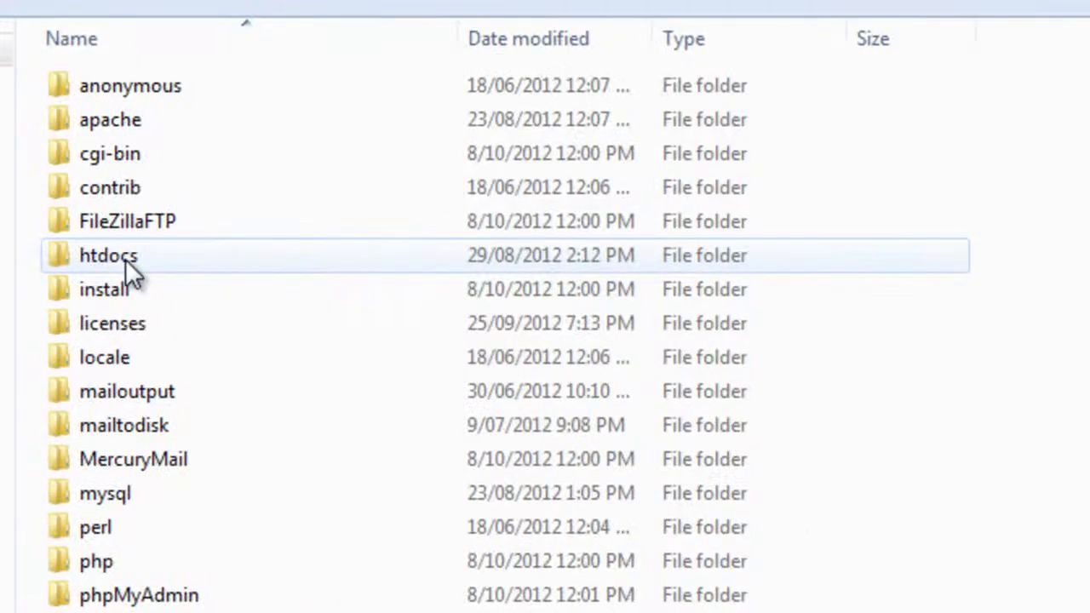
double_click(125, 259)
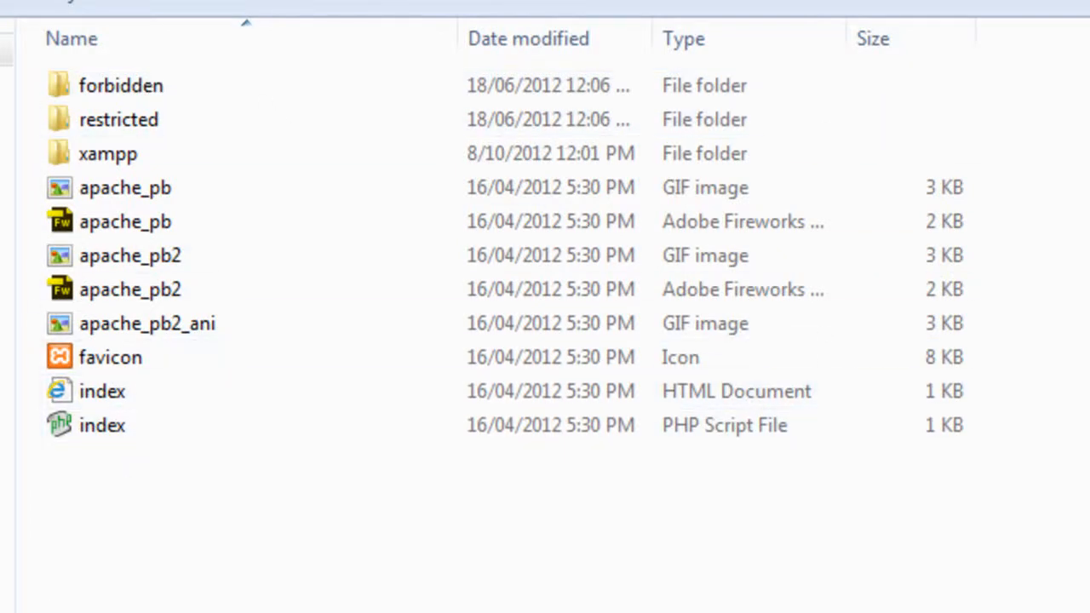
left_click(226, 1)
right_click(154, 259)
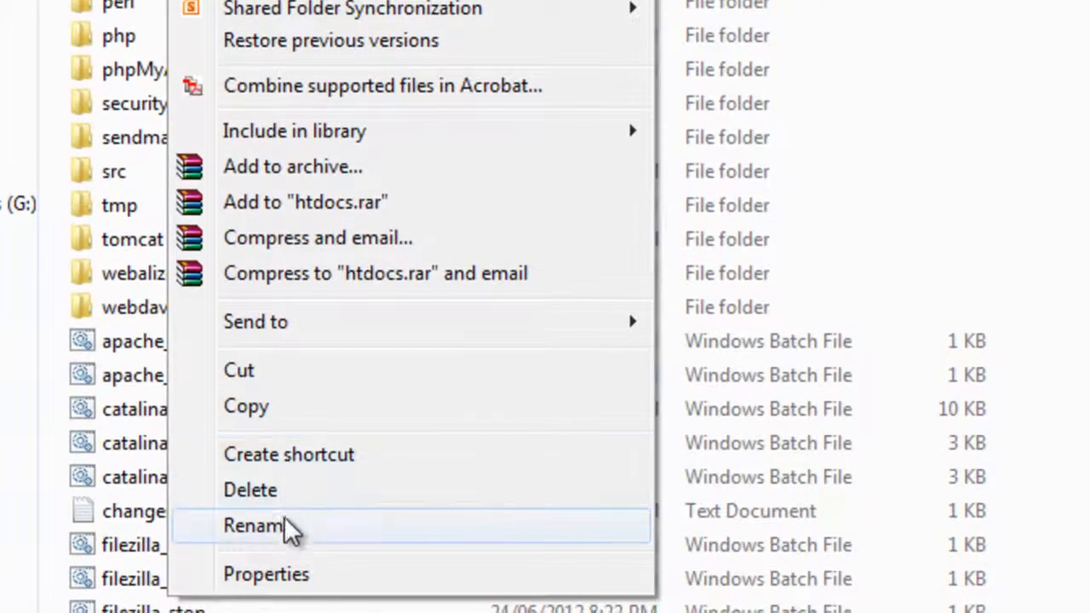
left_click(287, 528)
key("End")
type("-old")
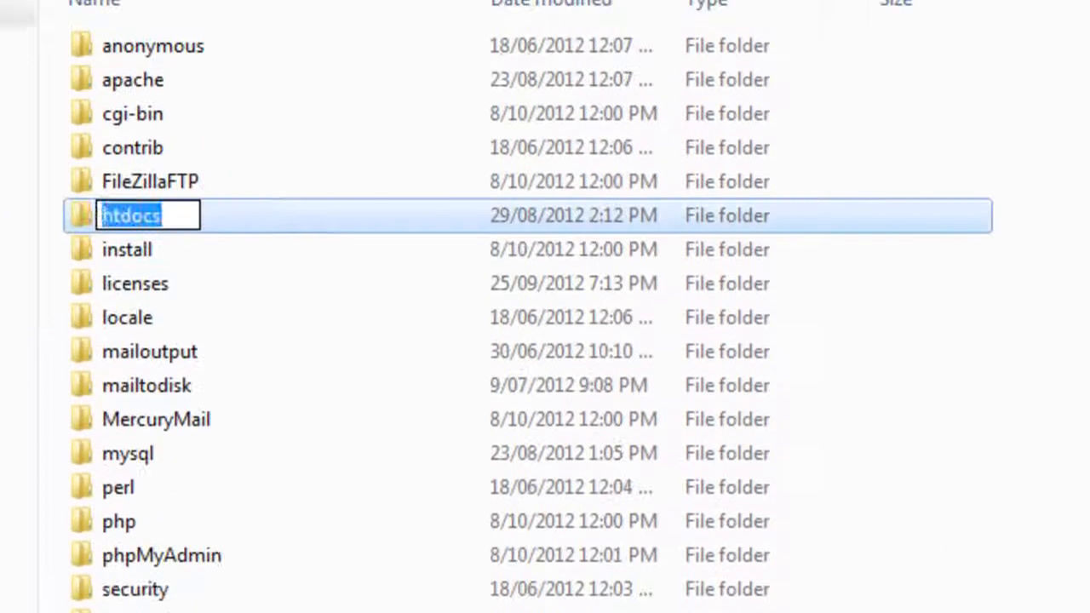
key("Return")
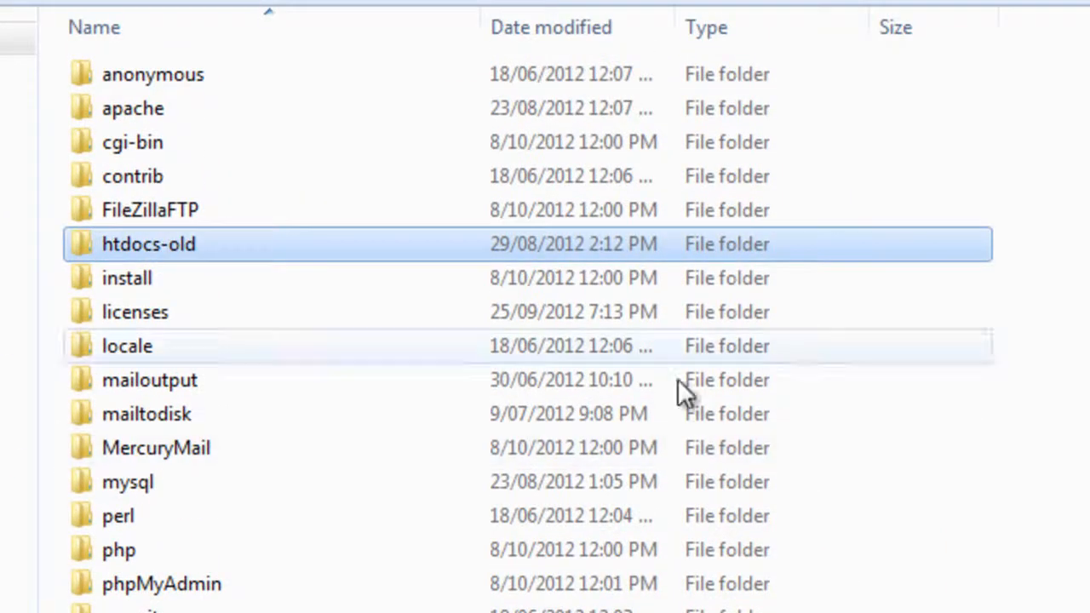
Step: Create a new empty folder named htdocs
left_click(607, 1)
type("htdocs")
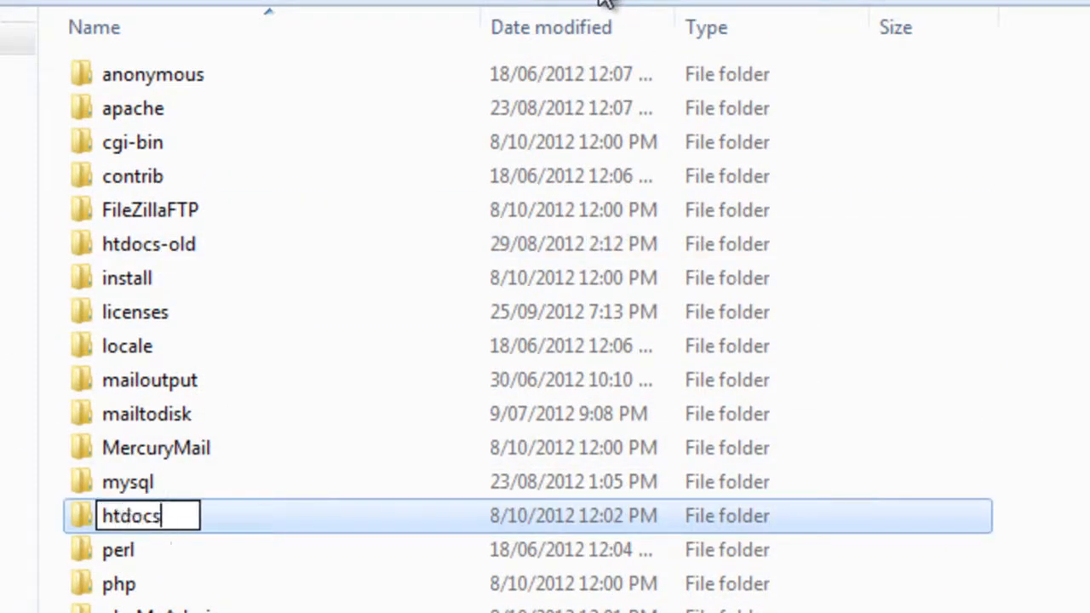
key("Return")
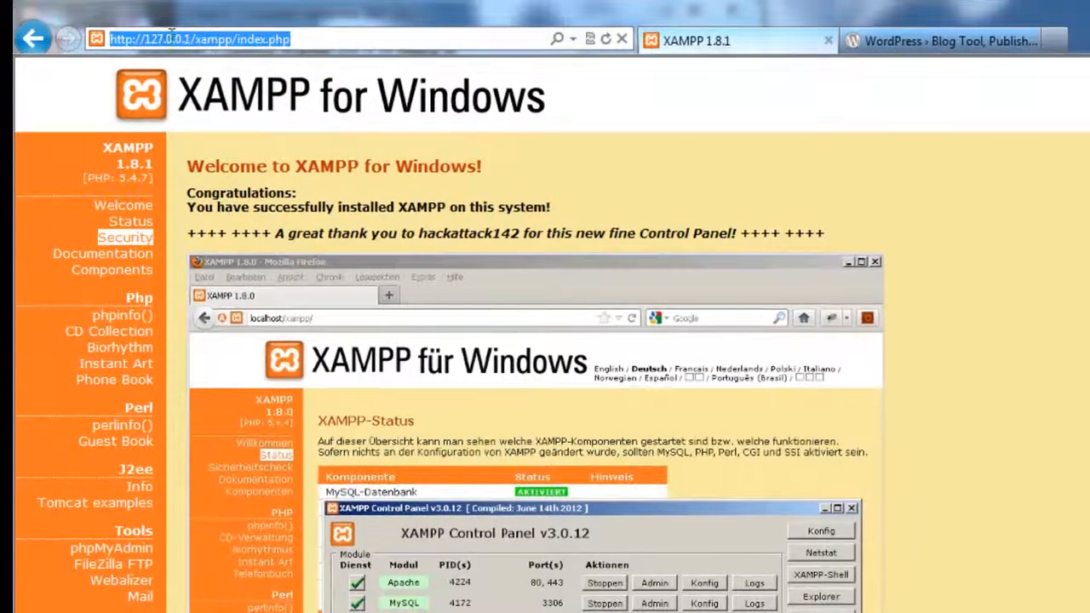
left_click(186, 38)
left_click_drag(191, 38, 388, 39)
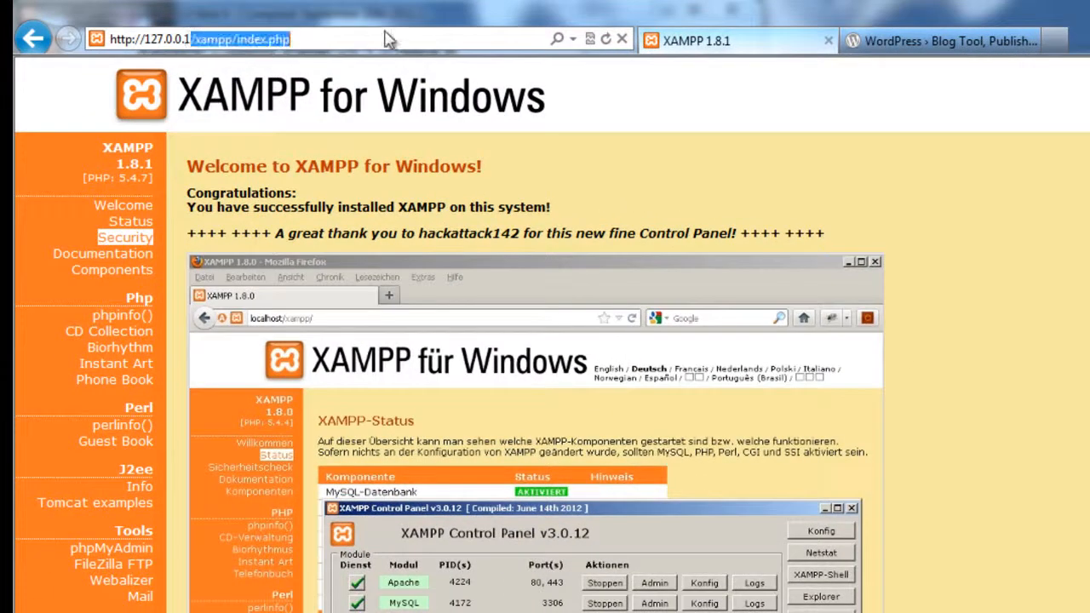
key("BackSpace")
key("Return")
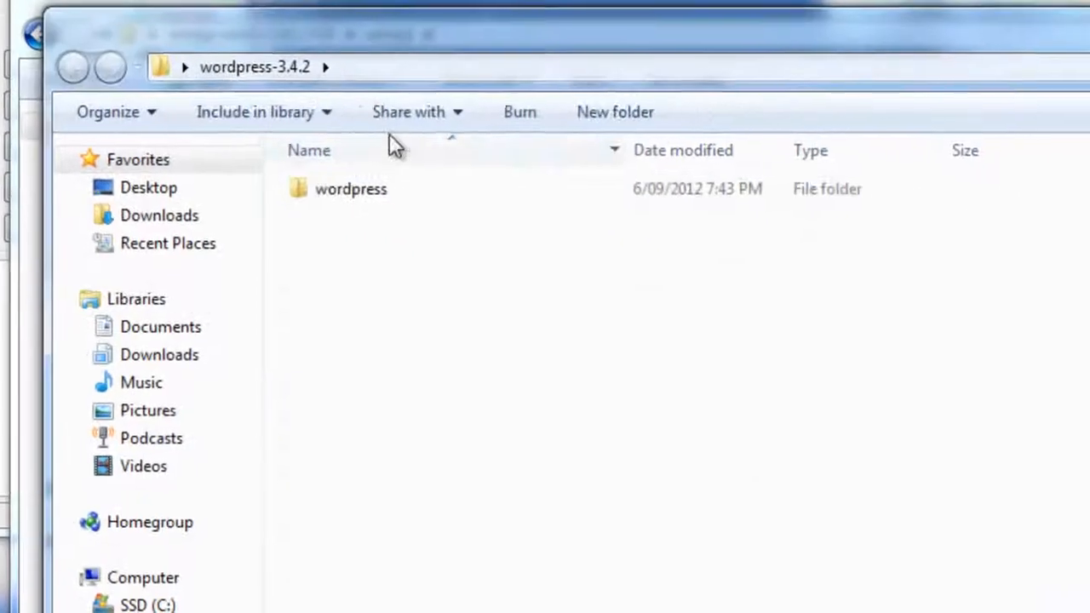
Step: Copy all files from the extracted wordpress folder into xampp\htdocs
double_click(353, 186)
left_click_drag(344, 612, 345, 200)
right_click(345, 197)
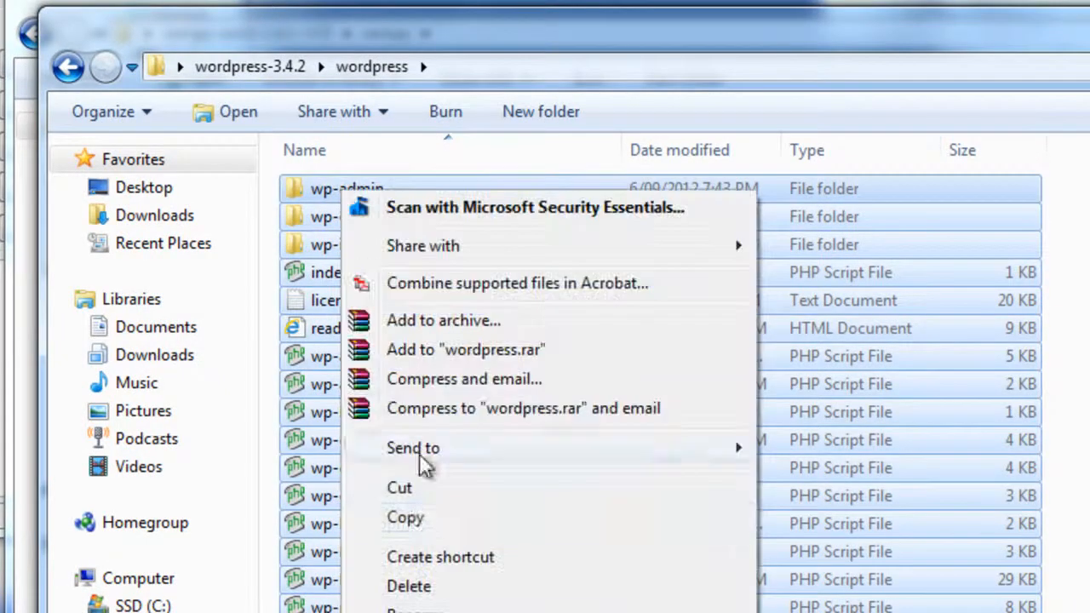
left_click(403, 516)
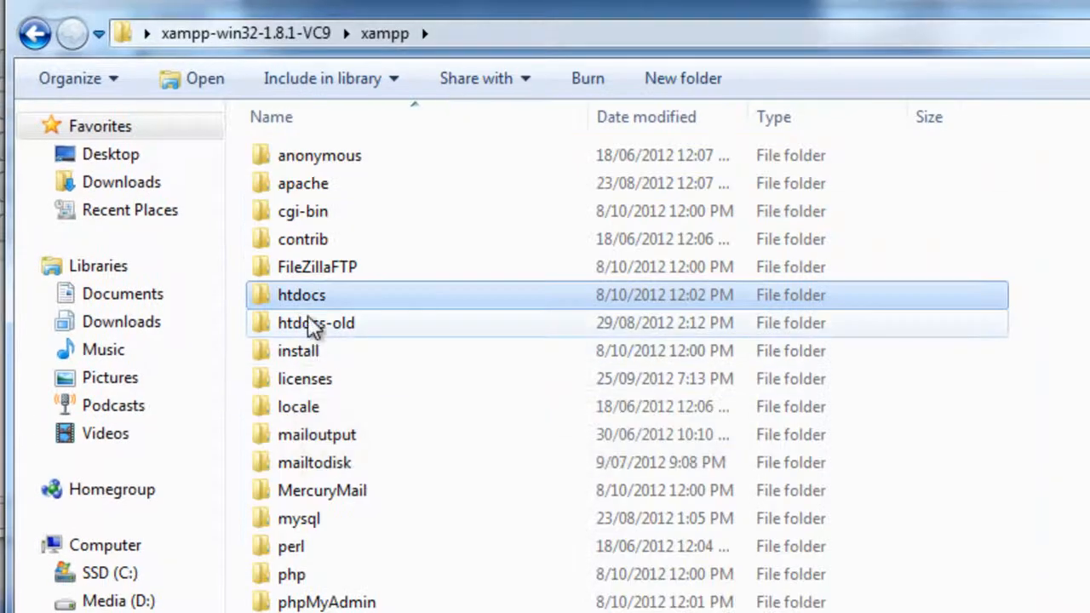
double_click(312, 294)
right_click(312, 279)
left_click(367, 458)
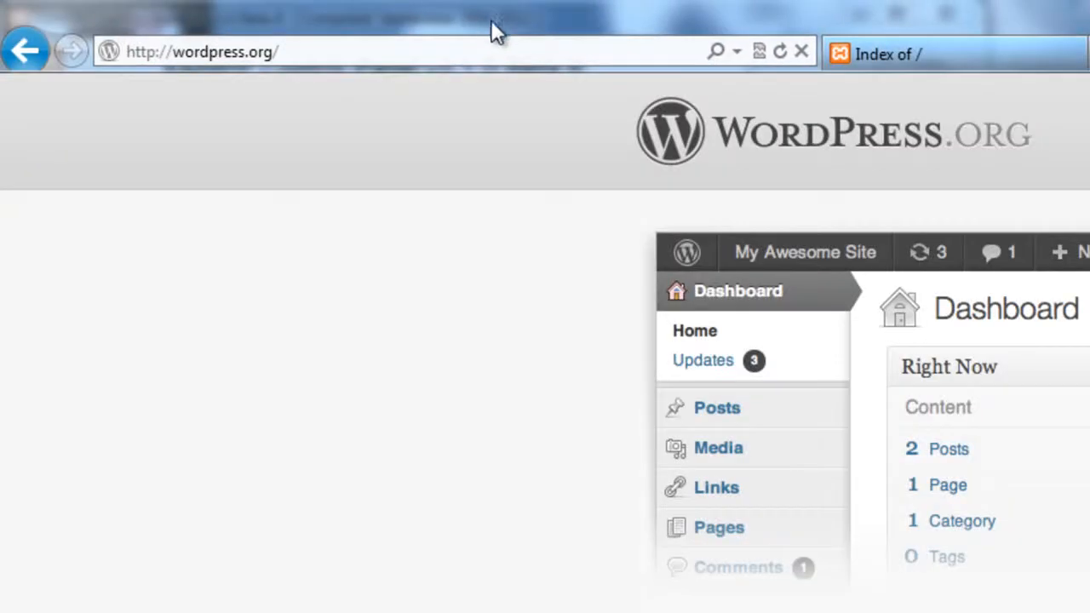
Step: Open localhost/phpmyadmin and log in with the root password
left_click(499, 46)
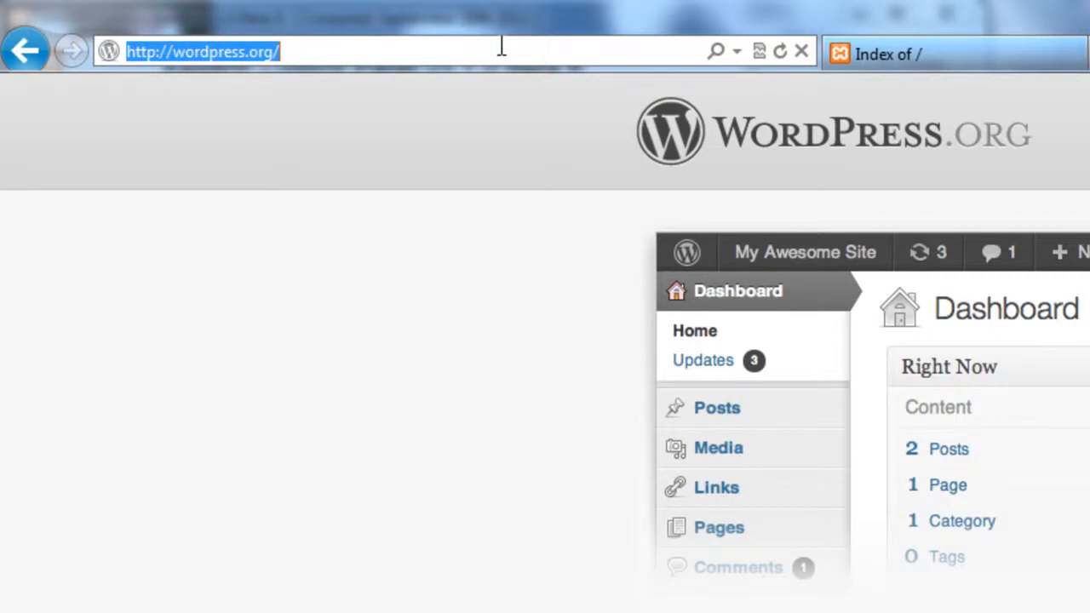
type("lo")
key("Down")
key("Down")
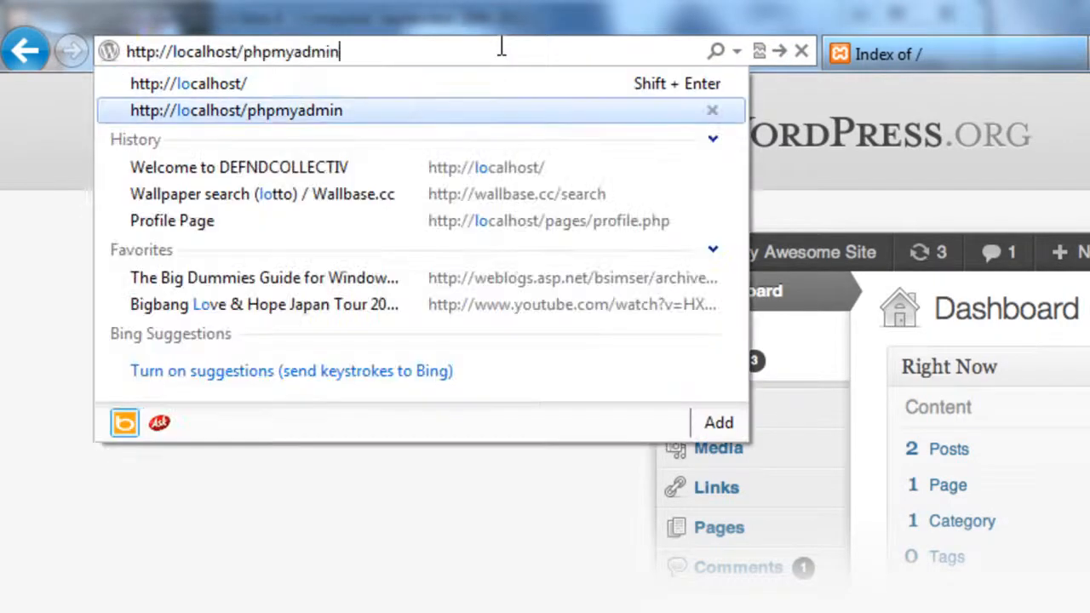
key("Return")
type("••••••••")
key("Return")
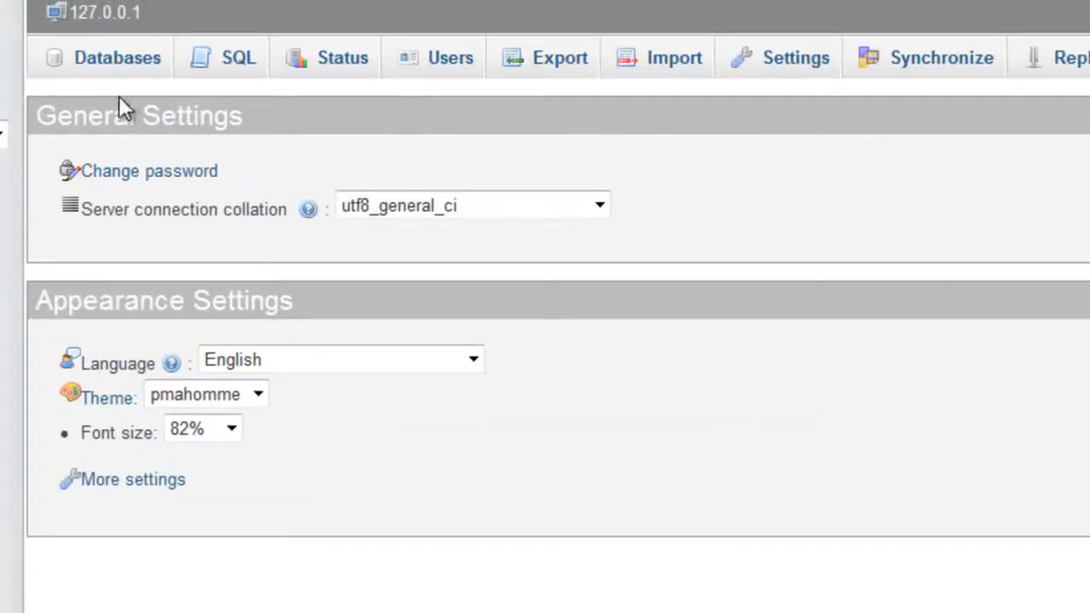
Step: Create a database named wordpress on the Databases tab and open it
left_click(130, 75)
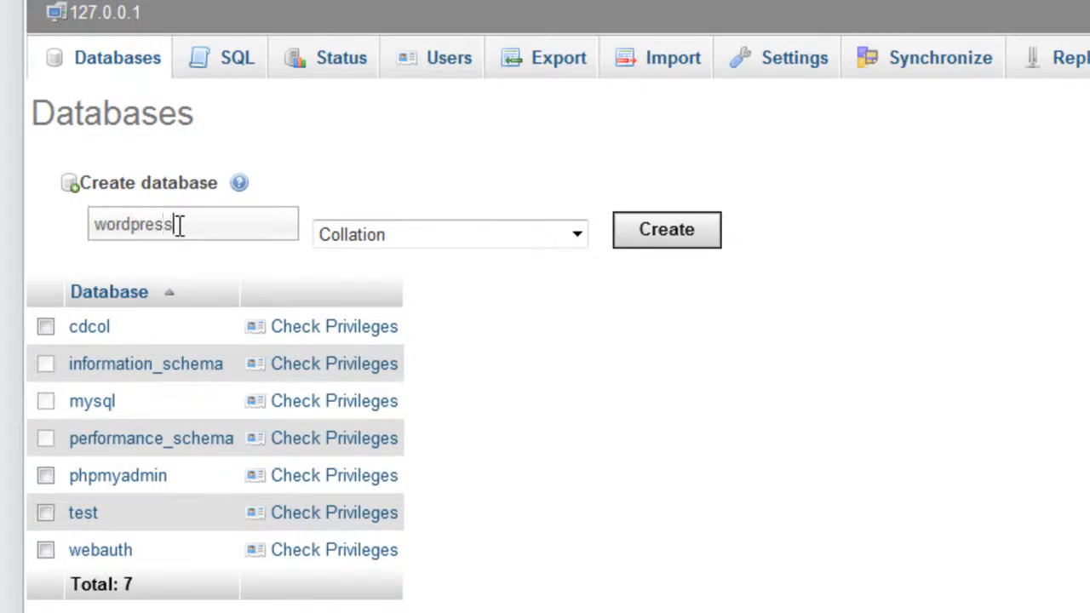
left_click(660, 231)
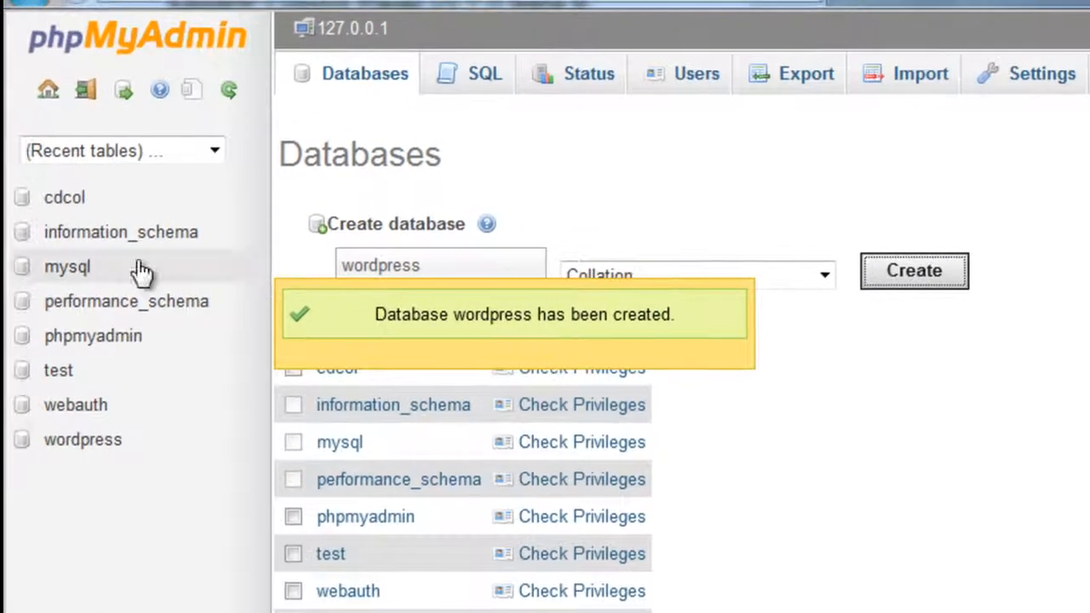
left_click(68, 443)
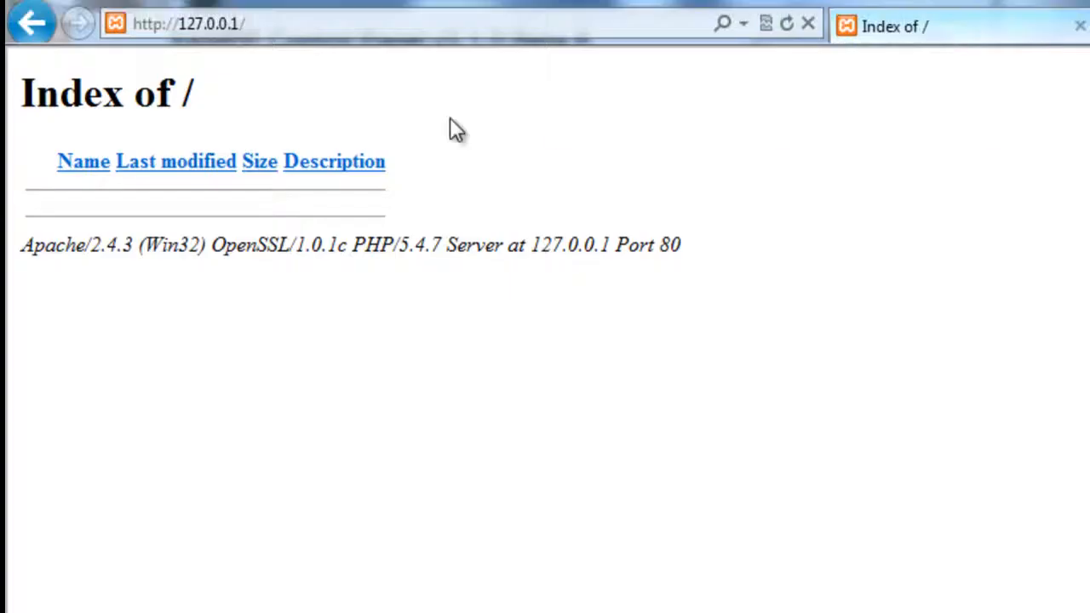
Step: Reload the local site and start creating the WordPress configuration file
left_click(788, 54)
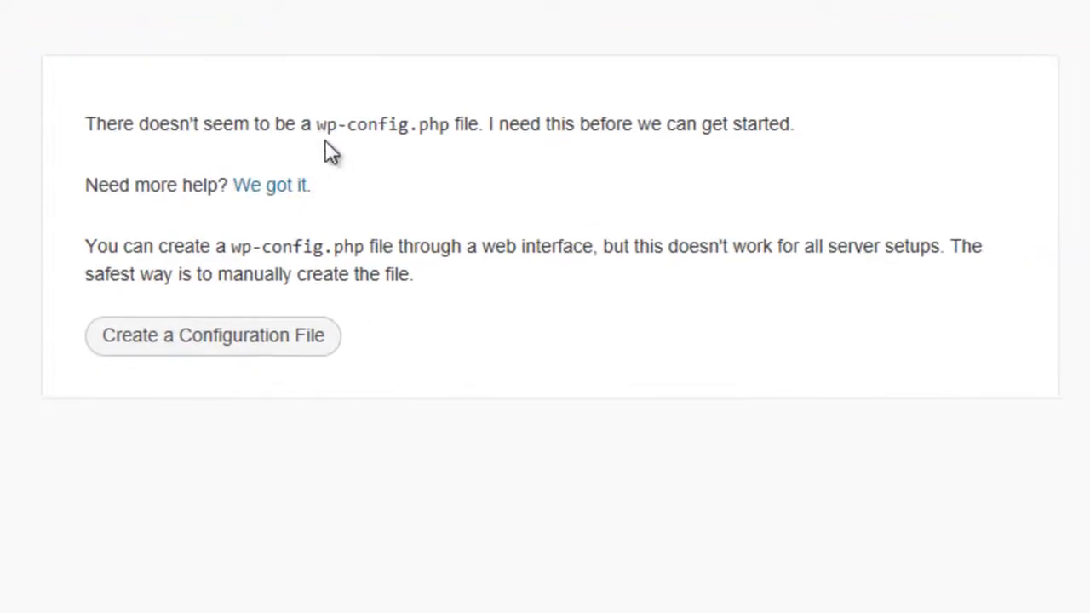
left_click(209, 348)
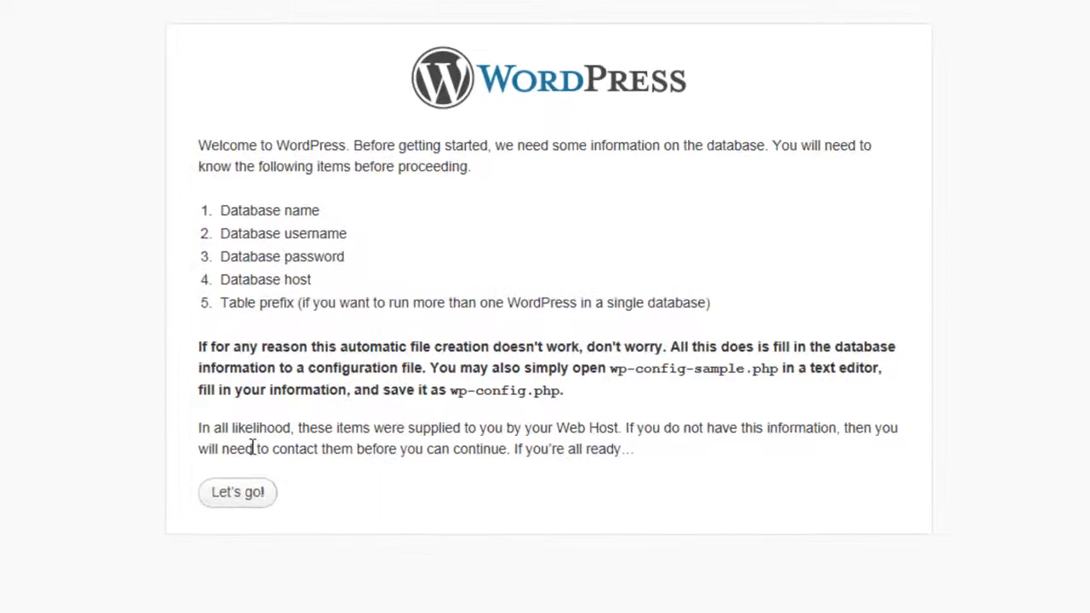
left_click(253, 499)
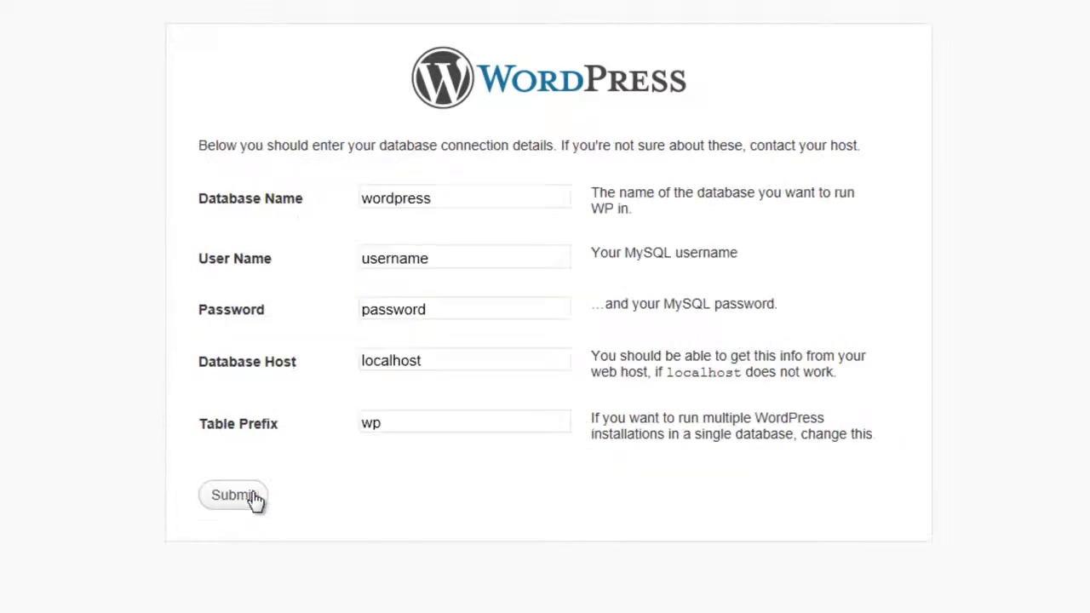
Step: Submit the connection form with database wordpress, user root, the MySQL password, host localhost
left_click(419, 198)
left_click_drag(442, 258, 333, 255)
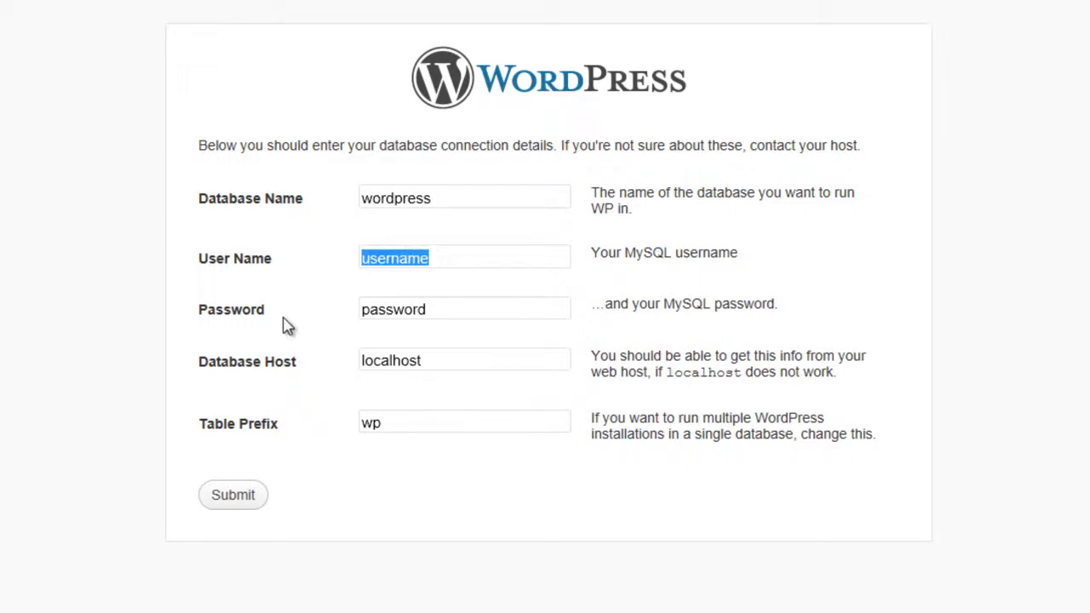
type("root")
key("Tab")
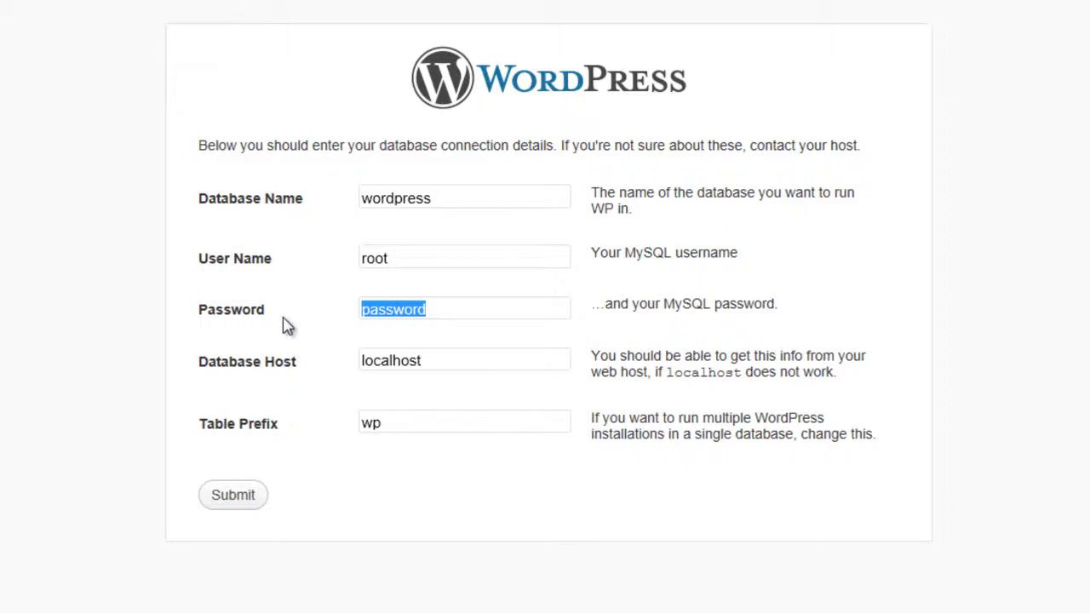
key("Tab")
key("Tab")
key("Tab")
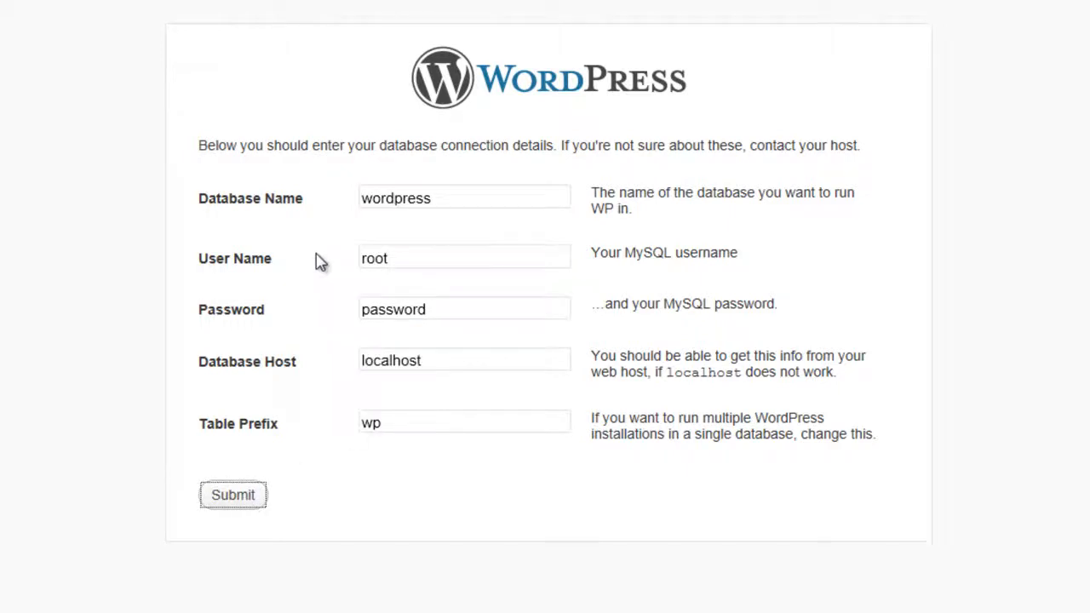
key("Return")
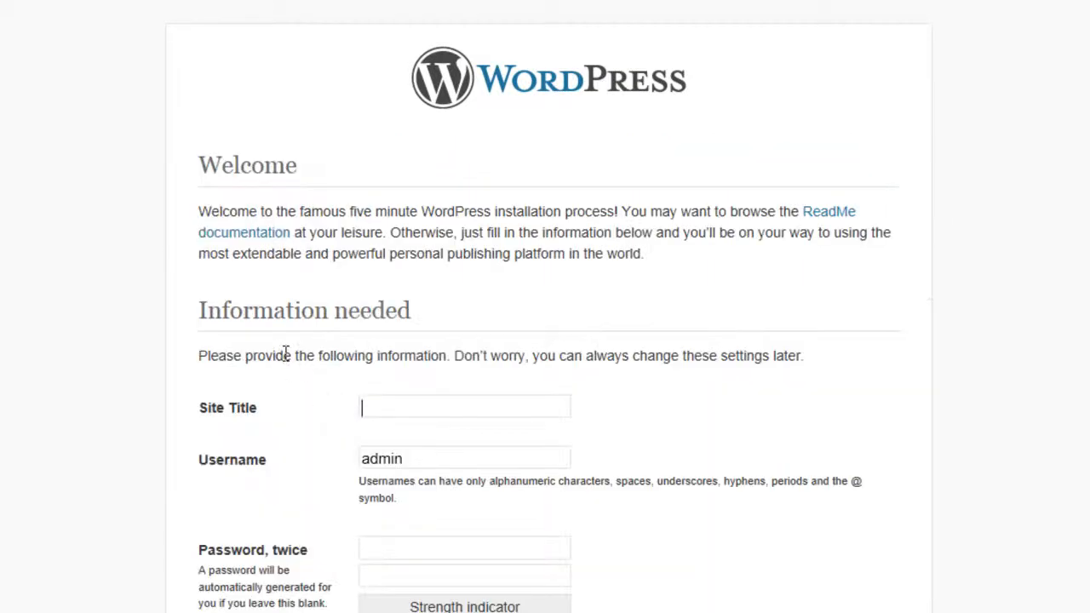
Step: Install WordPress as 'Test Site', entering the admin password twice and an admin e-mail address
type("Test Site")
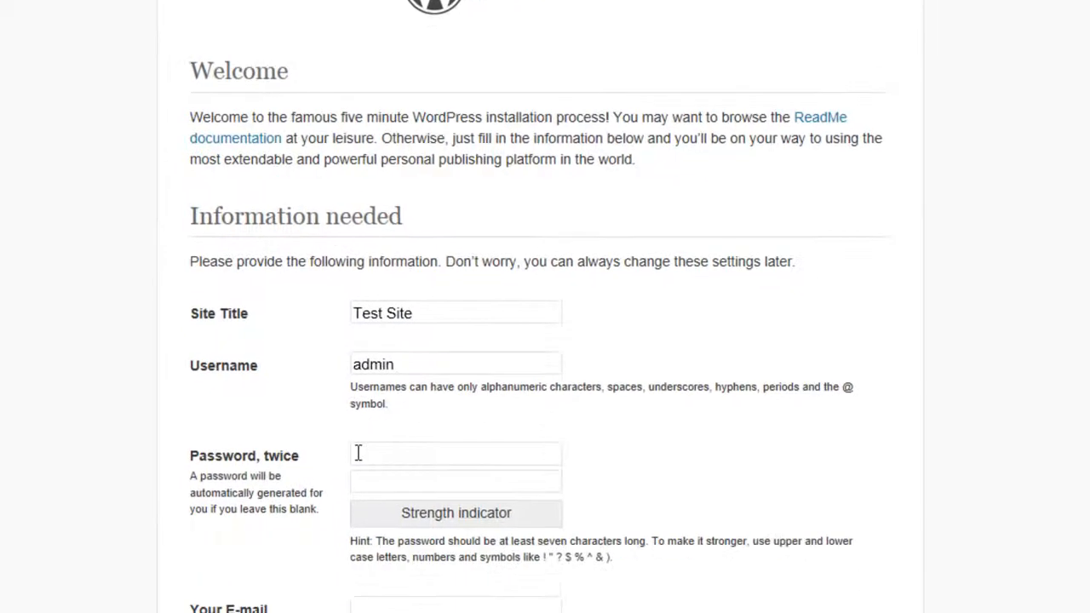
left_click(407, 548)
type("*********")
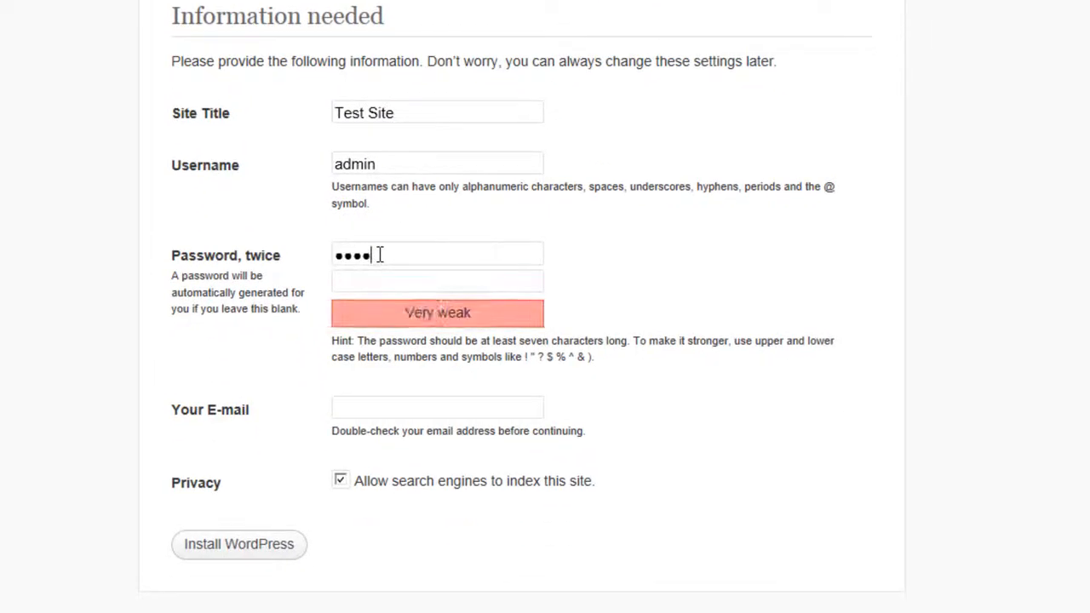
key("Tab")
type("********")
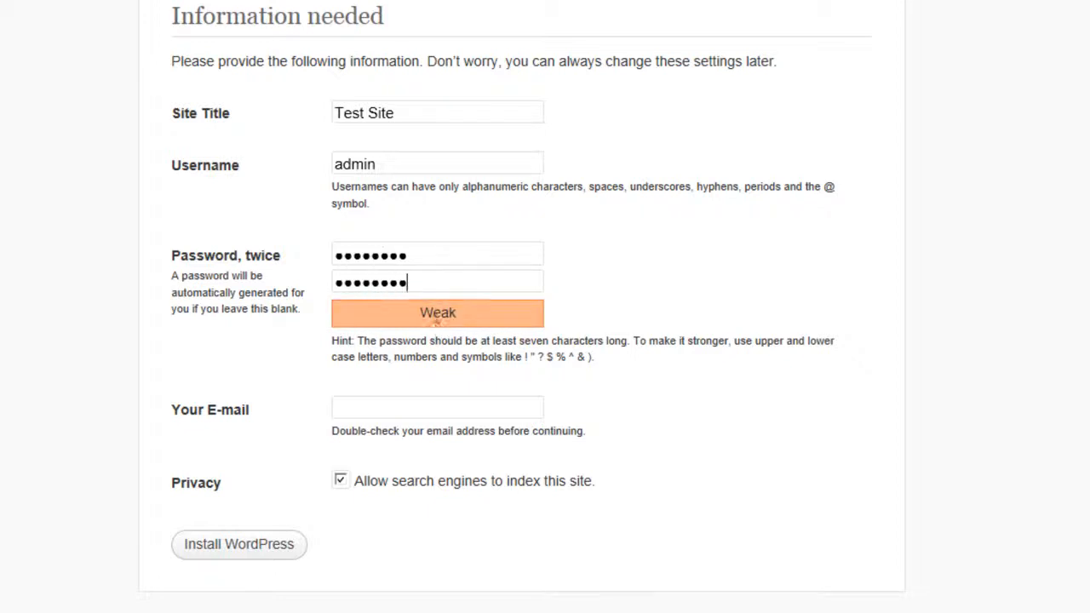
left_click(388, 411)
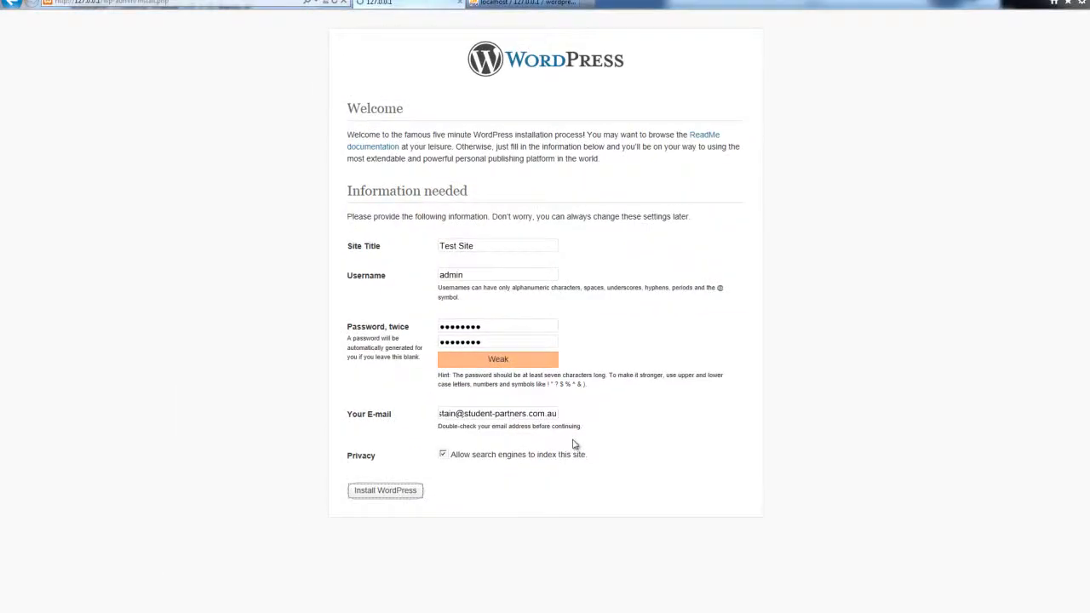
left_click(161, 494)
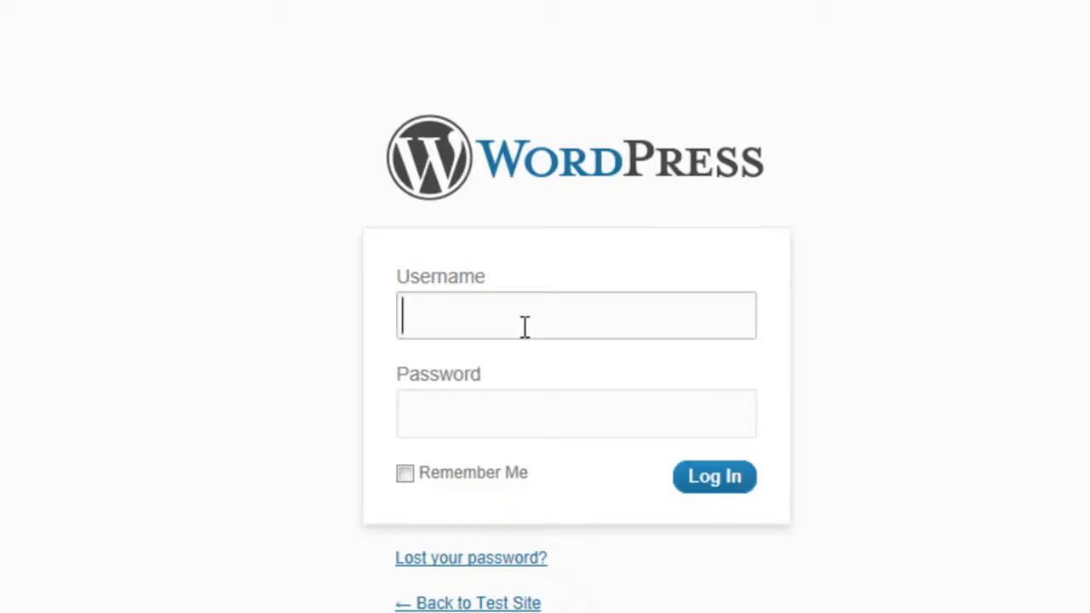
Step: Log in with username admin and the account password
type("admin")
key("Tab")
type("password")
key("Return")
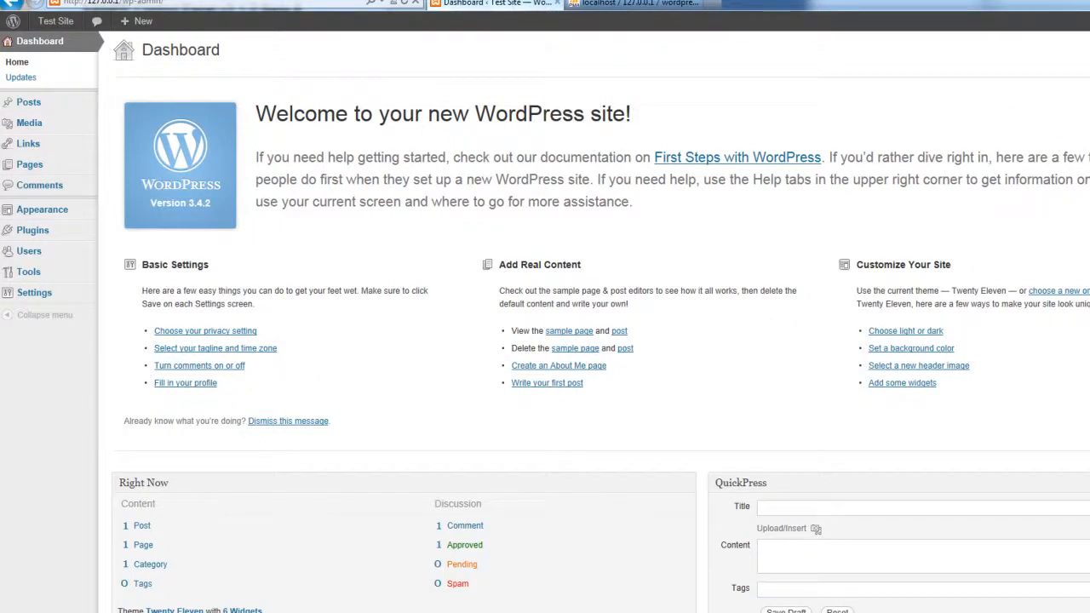
Step: View the Test Site front page with its Hello world post, then go back to the Dashboard
mouse_move(54, 20)
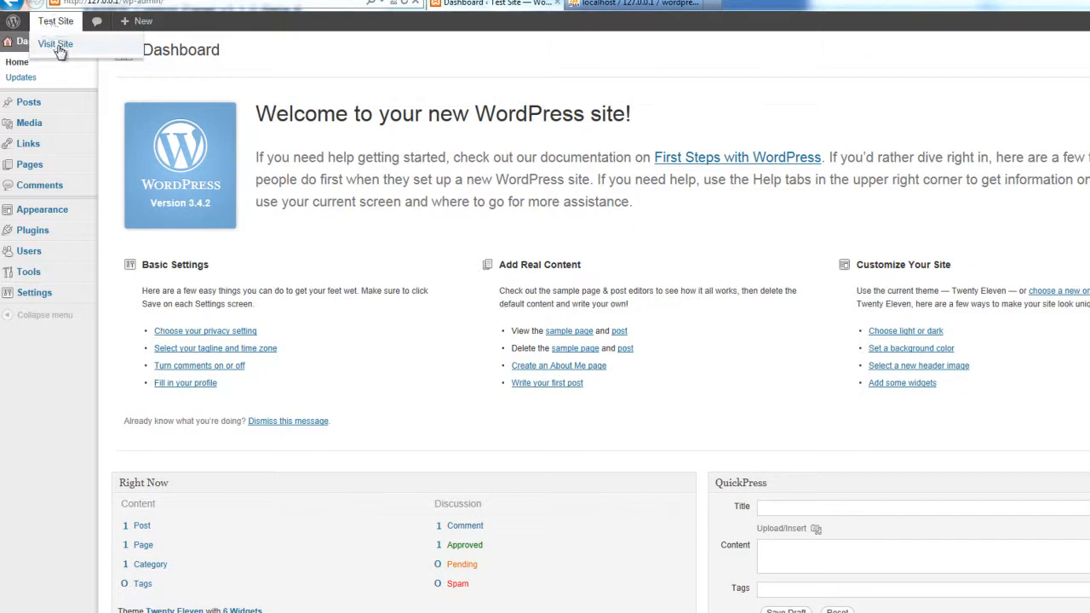
left_click(56, 44)
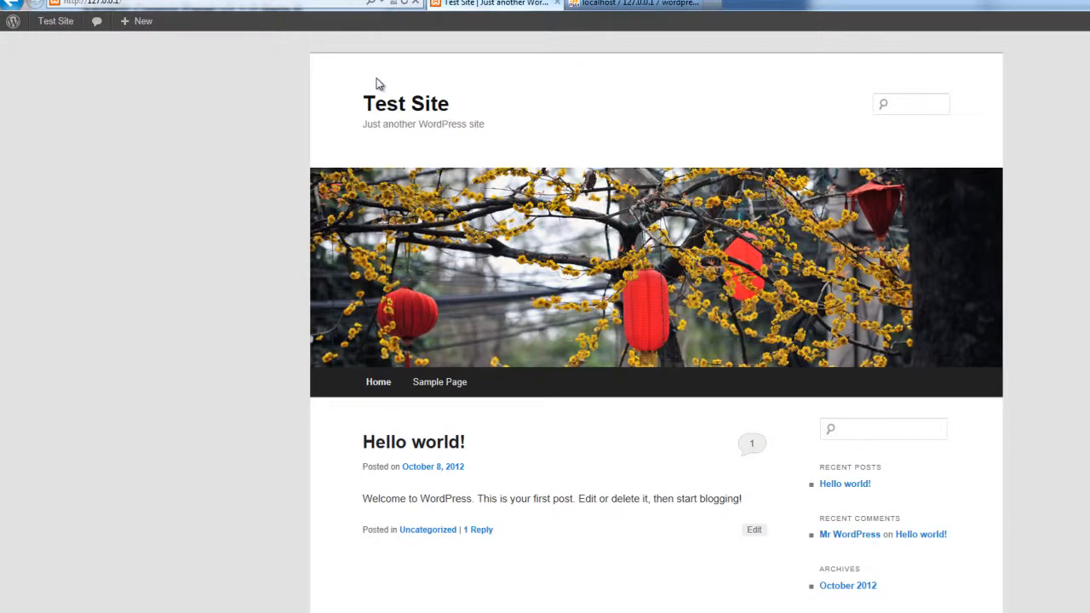
mouse_move(66, 33)
left_click(52, 43)
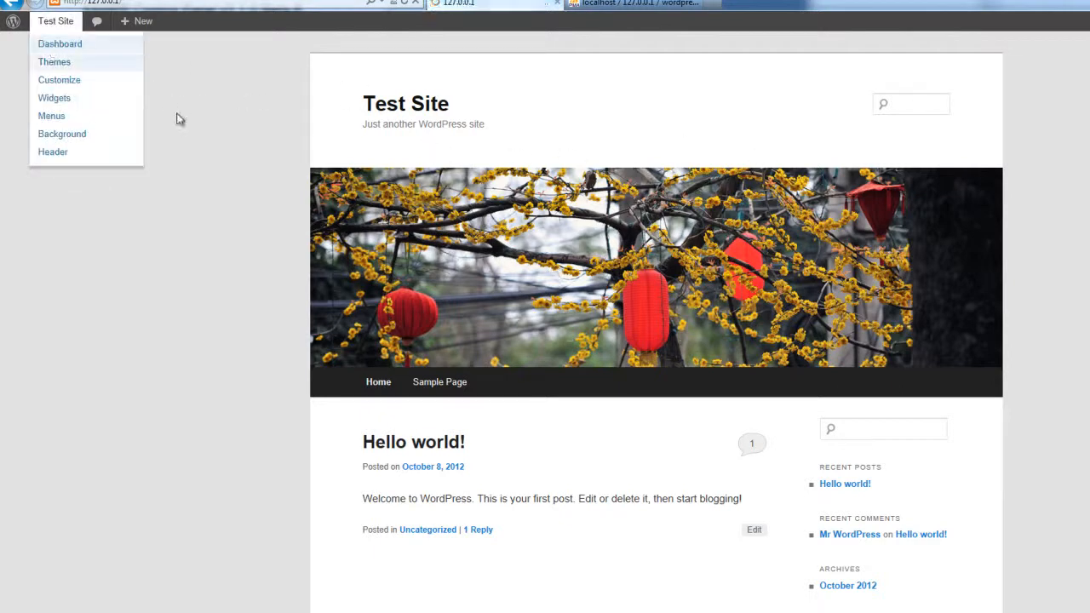